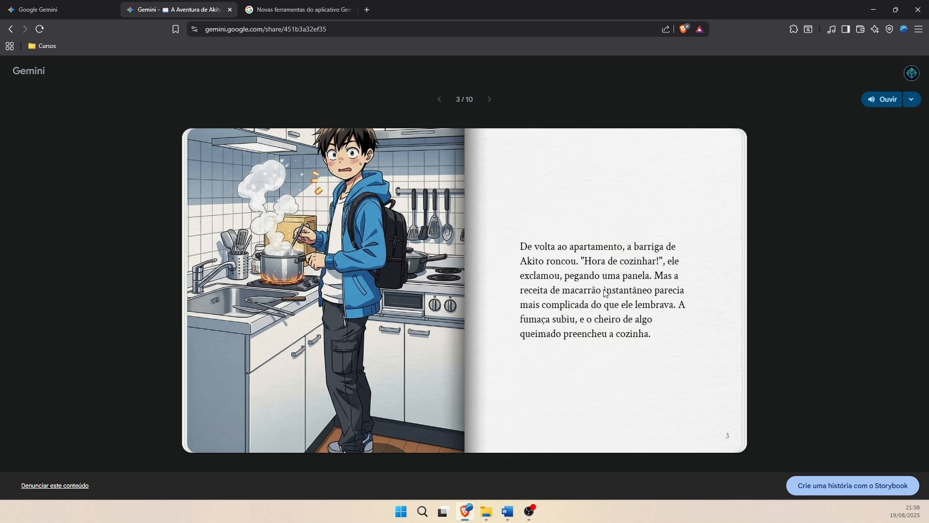
View page 4 of the Akito storybook and switch to the blog article about new Gemini app tools
key(Right)
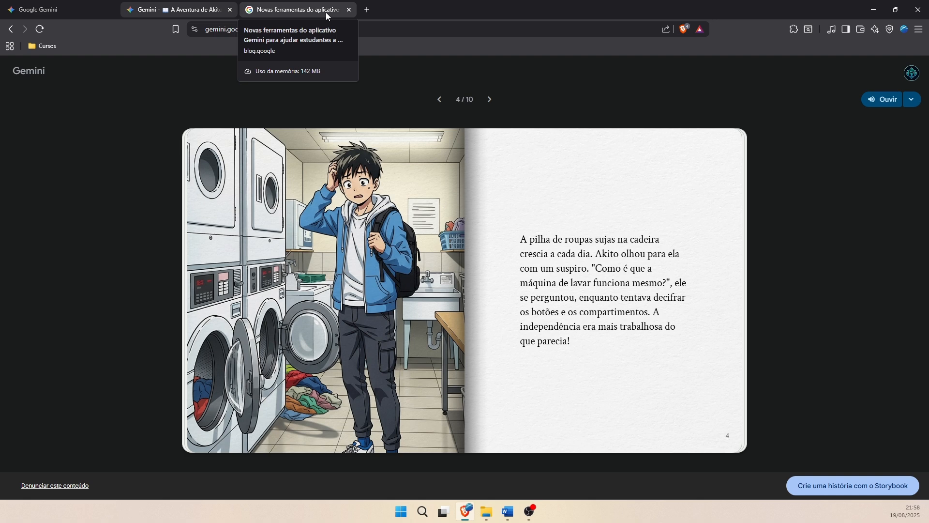
click(327, 12)
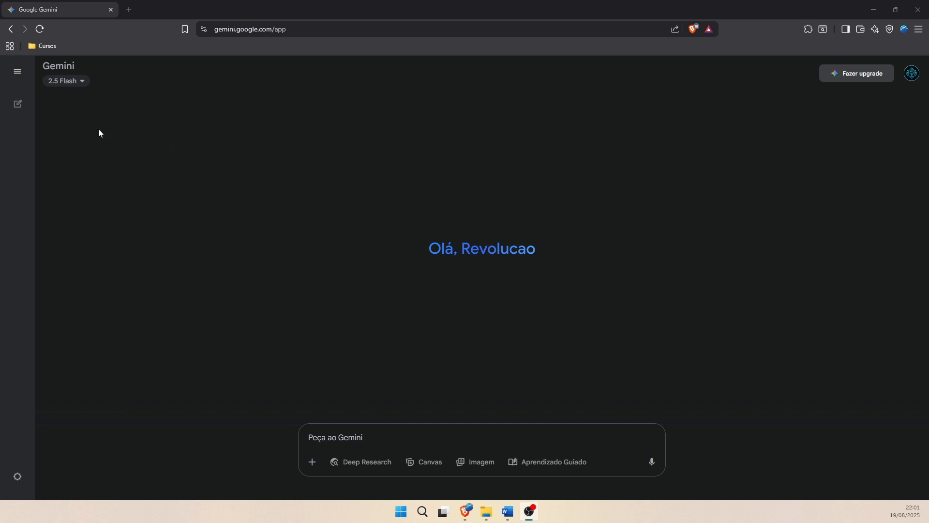
Have the Storybook Gem create a story about RevGen, a toy robot lost in his garden, with ladybug and ant friends, in '3D cartoon' style
mouse_move(7, 107)
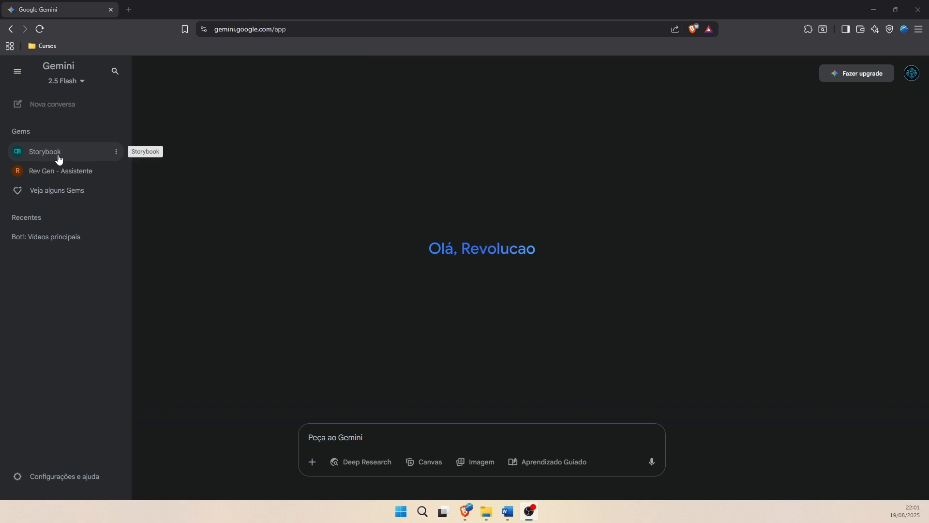
click(59, 159)
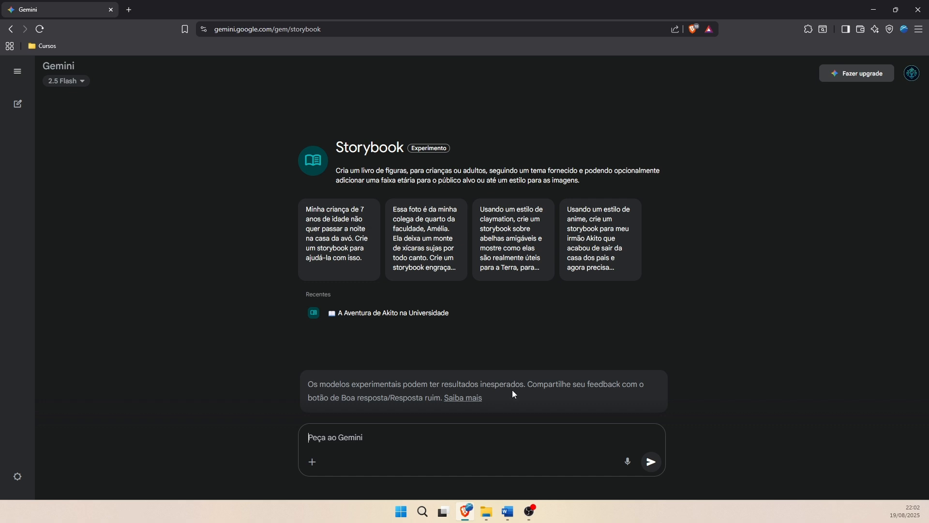
key(alt+Tab)
click(427, 434)
text(Crie uma história sobre RevGen, um pequeno robô de brinquedo que se perde no jardim de sua casa e precisa ser corajoso para voltar. Seus amigos são uma joaninha e uma formiga. O estilo de arte deve ser '3D cartoon')
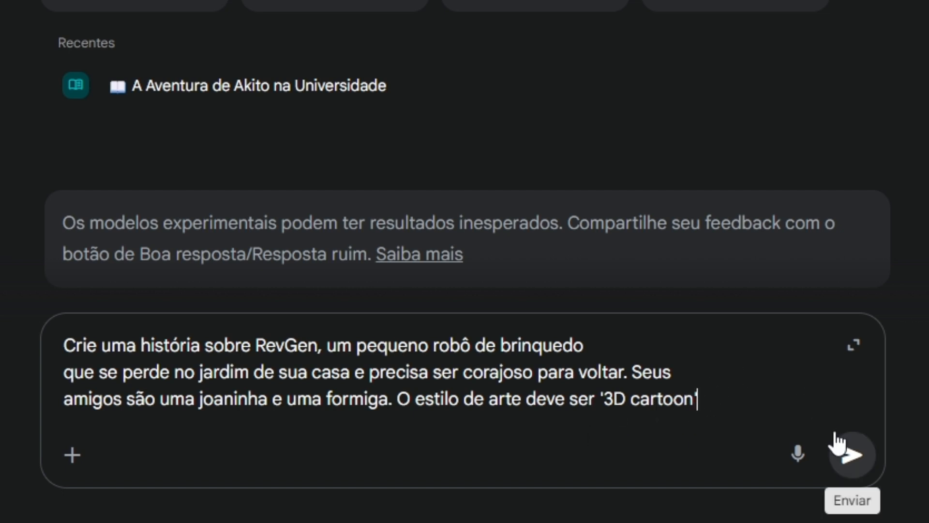
click(851, 456)
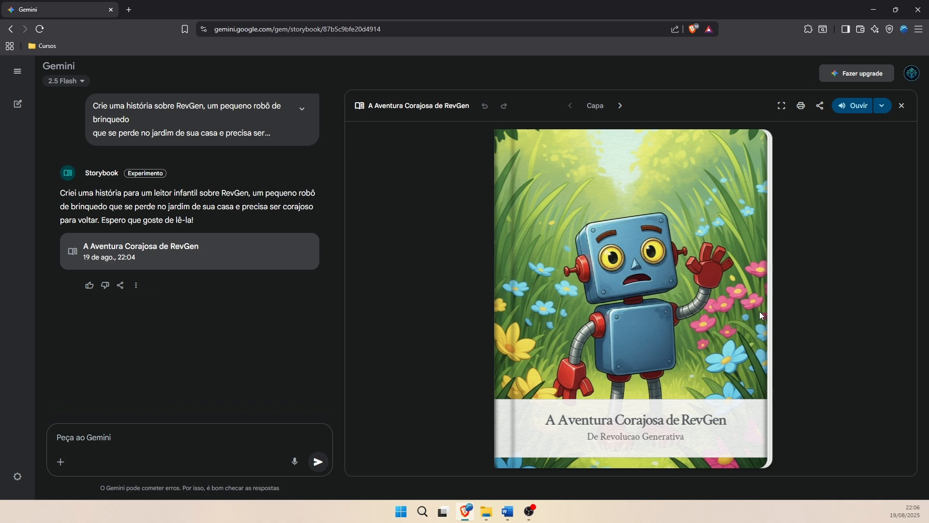
Leaf through the RevGen storybook from the cover to page 3 and view that page in full screen before returning to the chat
click(734, 268)
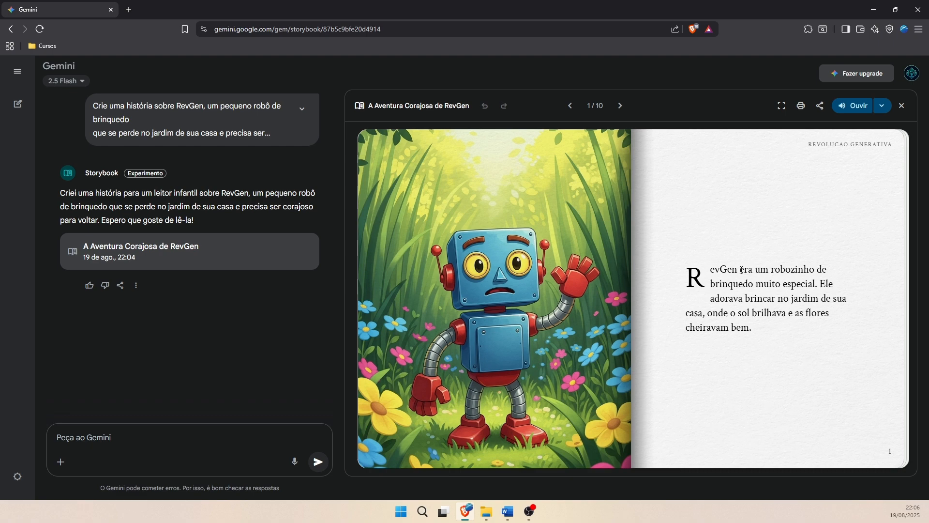
click(779, 245)
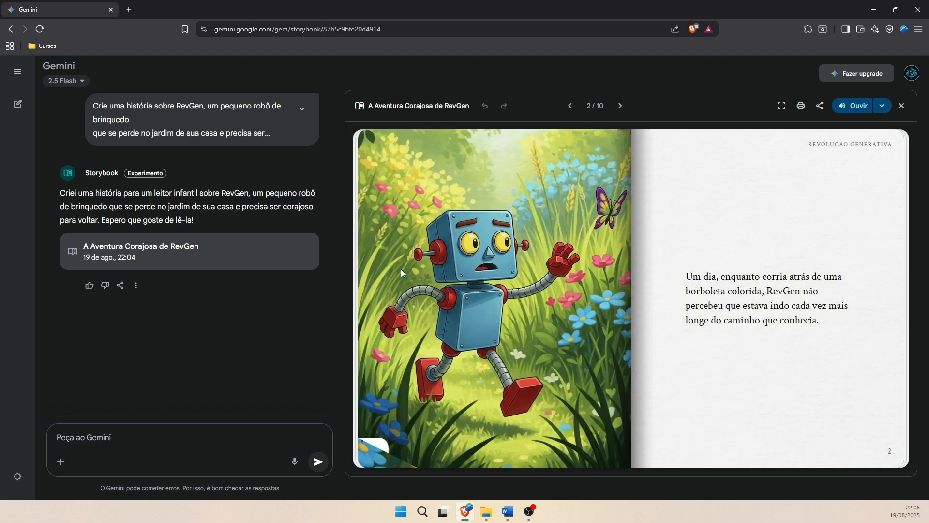
click(397, 274)
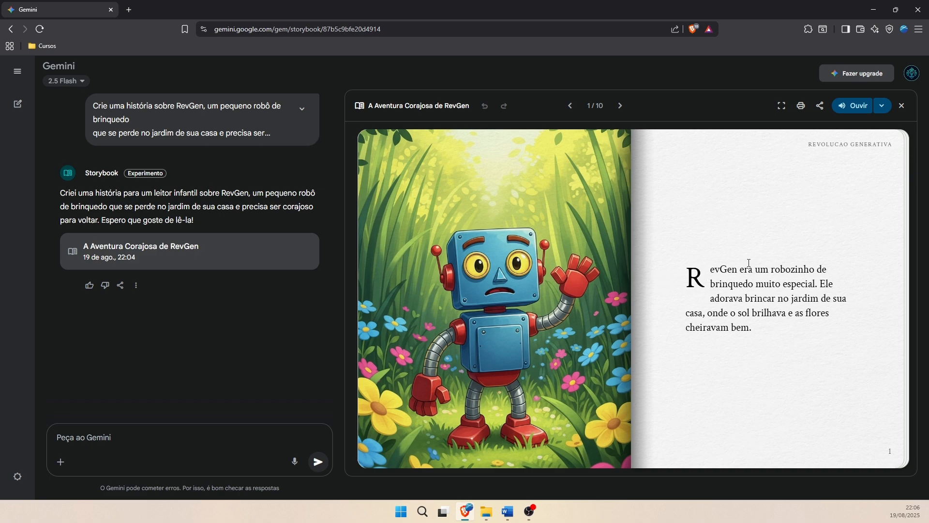
click(825, 238)
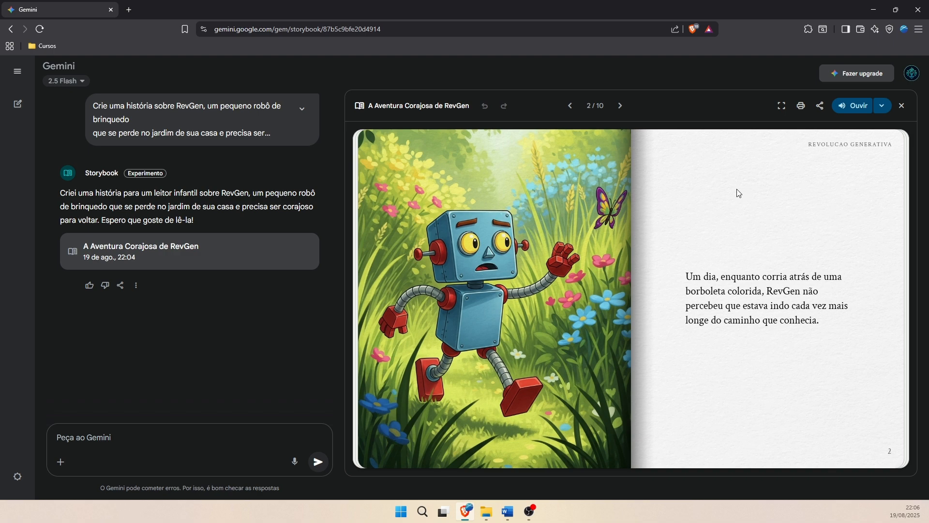
click(827, 234)
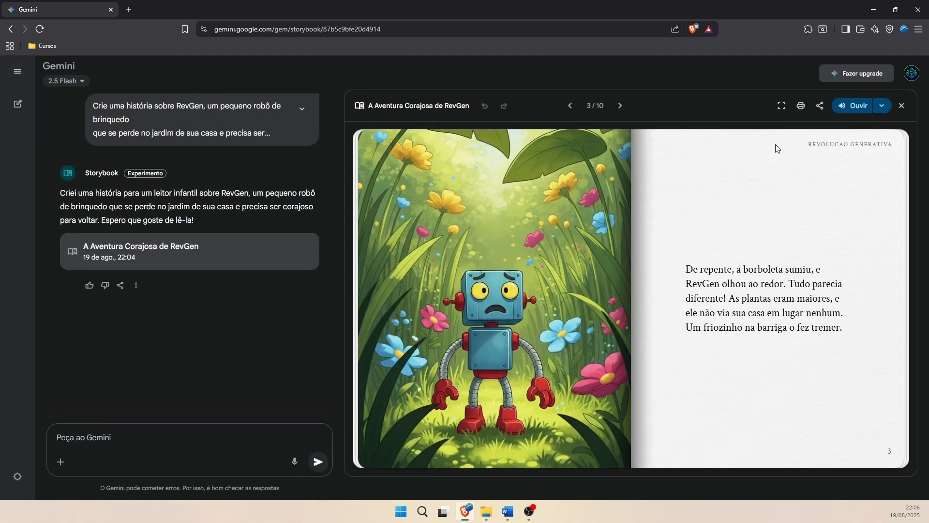
click(784, 109)
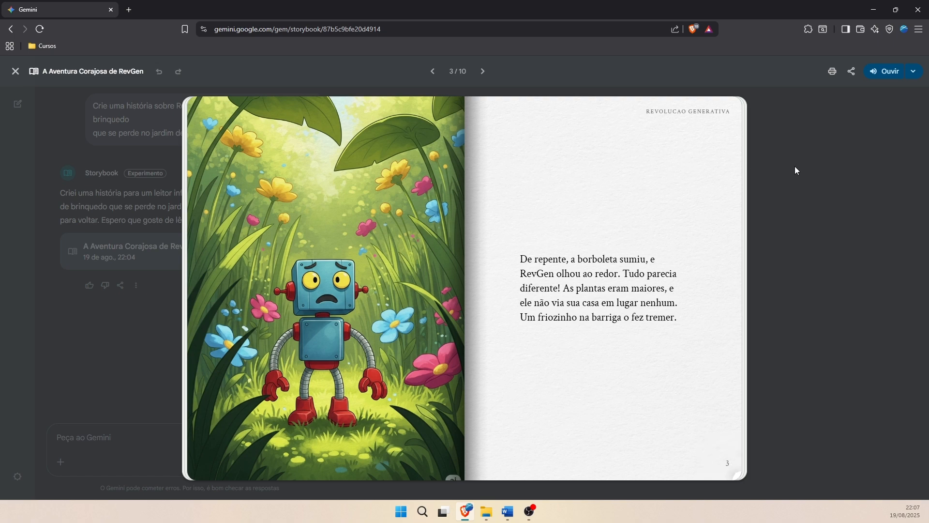
click(15, 71)
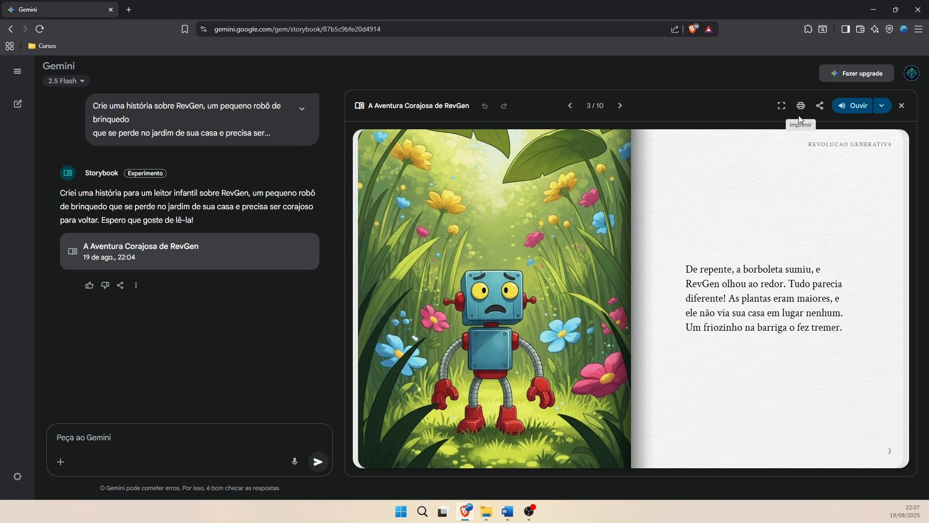
Save all pages of the storybook as download.pdf in the Área de Trabalho folder
click(803, 109)
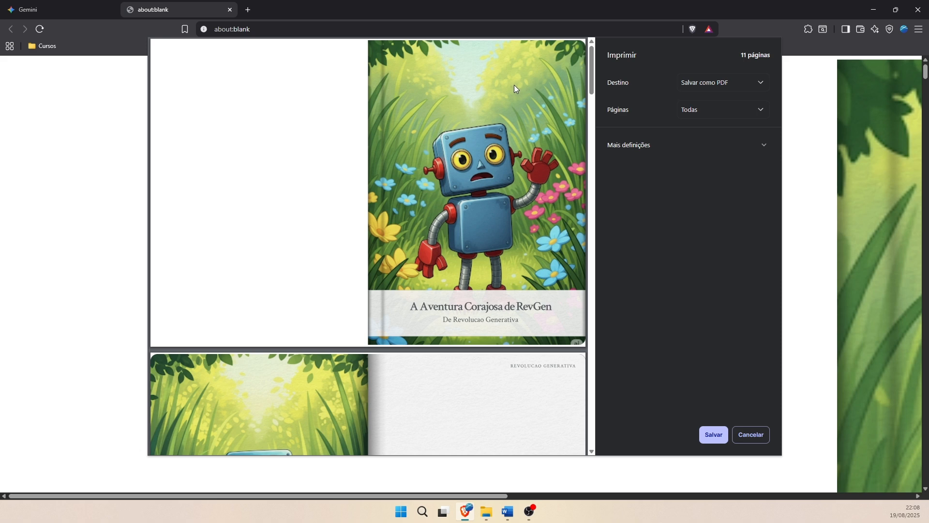
click(711, 434)
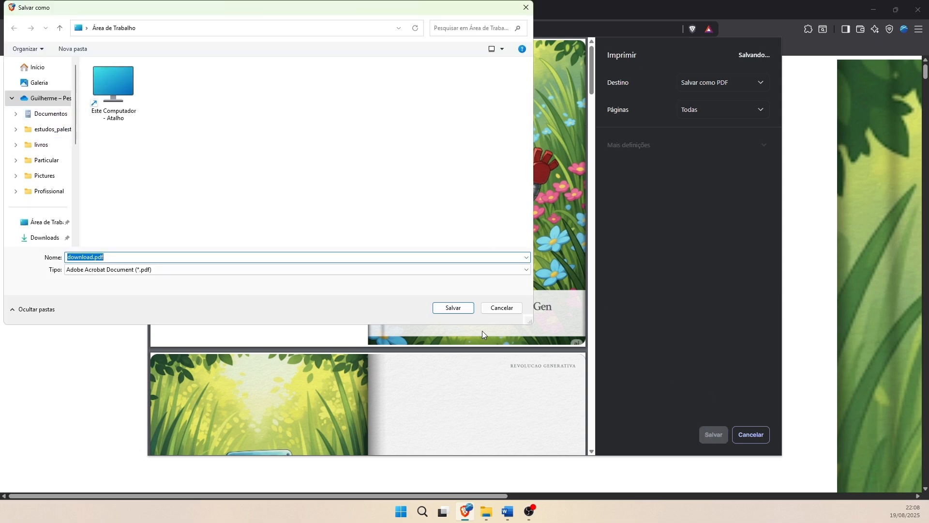
click(467, 308)
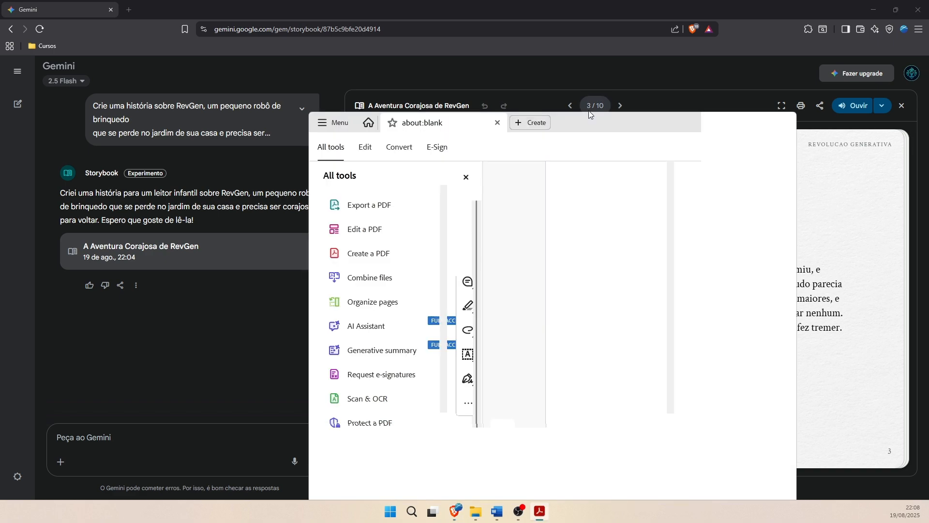
Review the first pages of the saved storybook PDF in a maximized Acrobat window, then close it
click(588, 110)
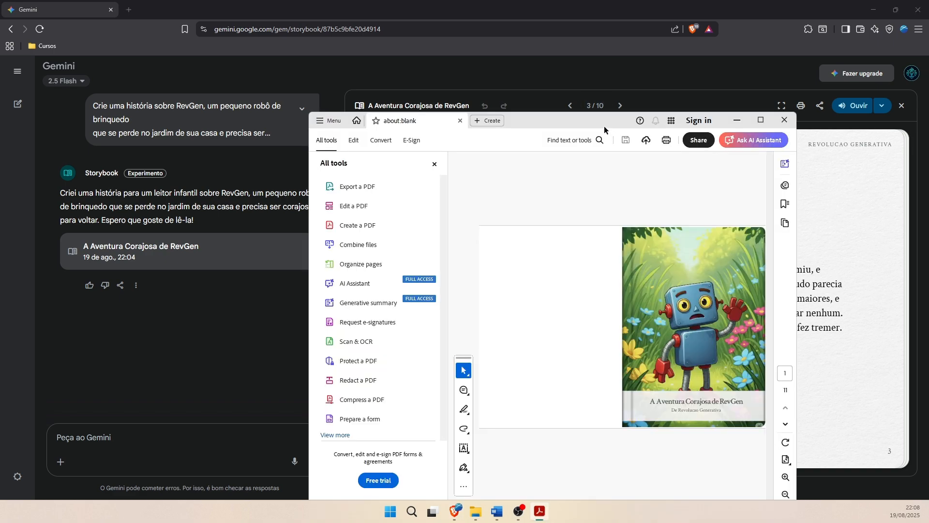
double_click(604, 125)
scroll(790, 204, down, 1)
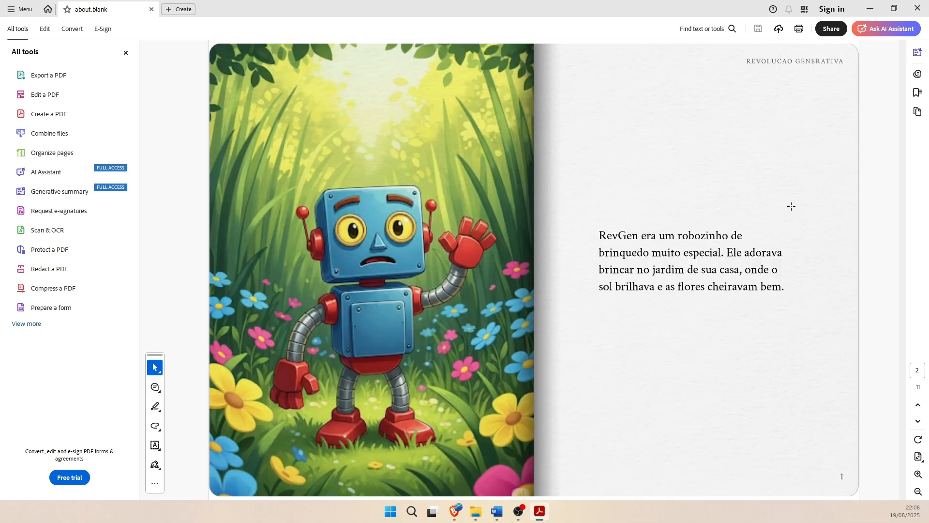
scroll(777, 204, down, 1)
scroll(769, 194, down, 1)
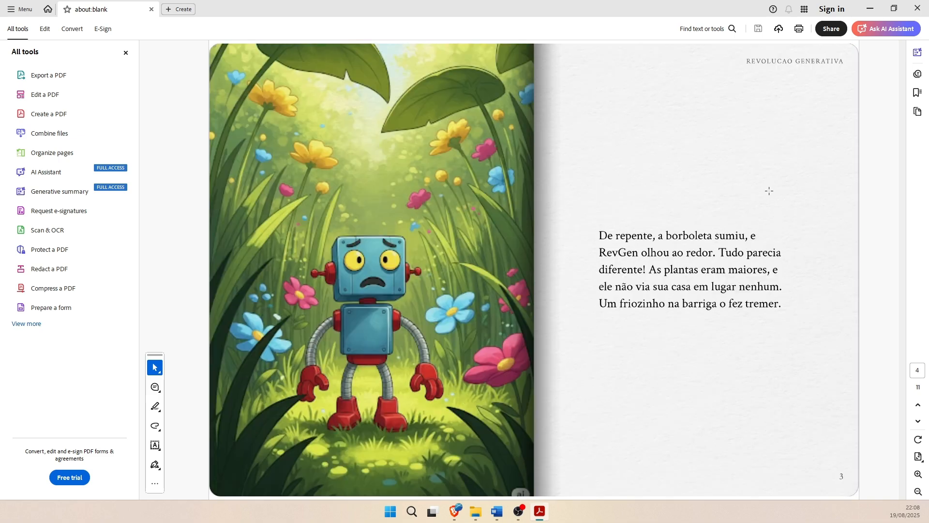
scroll(769, 193, down, 1)
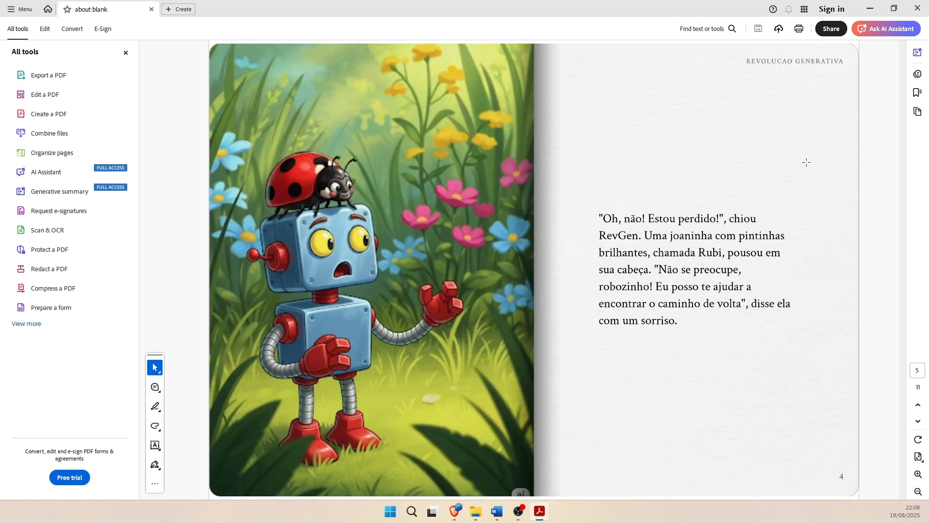
click(917, 9)
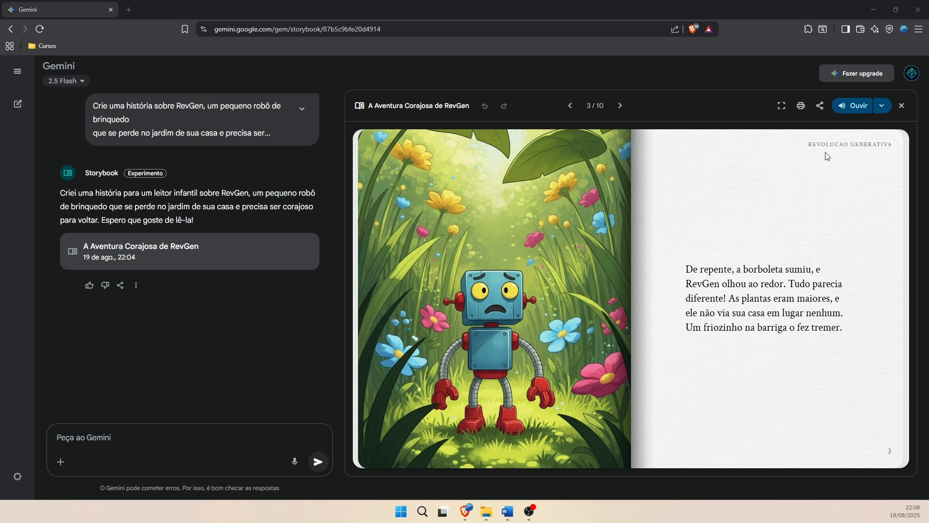
Create and copy a public link to the storybook and open it in a separate browser window
click(821, 110)
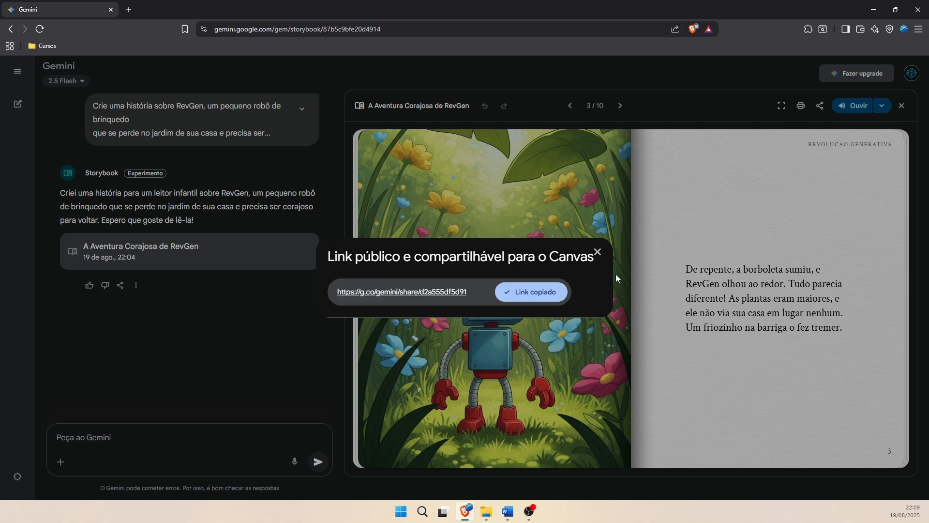
click(597, 253)
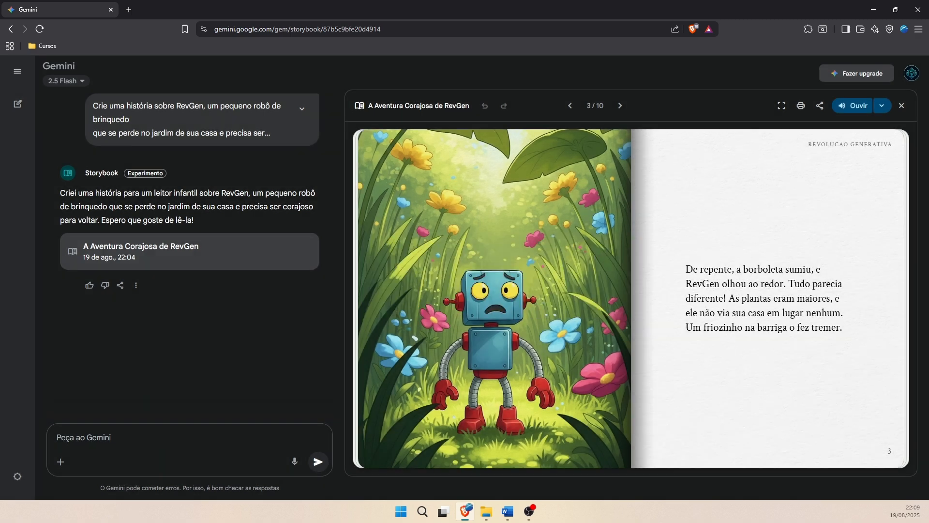
key(ctrl+shift+n)
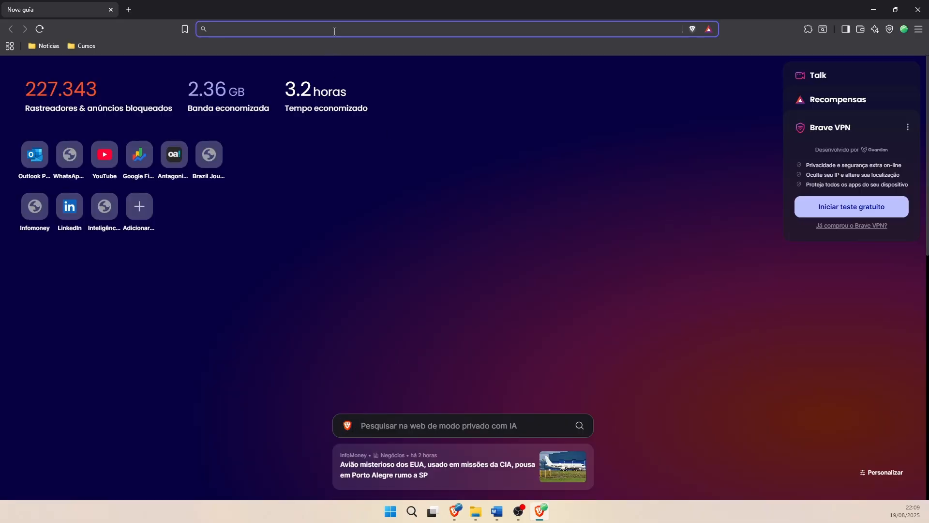
text(https://g.co/gemini/share/d2a555df5d91)
key(Return)
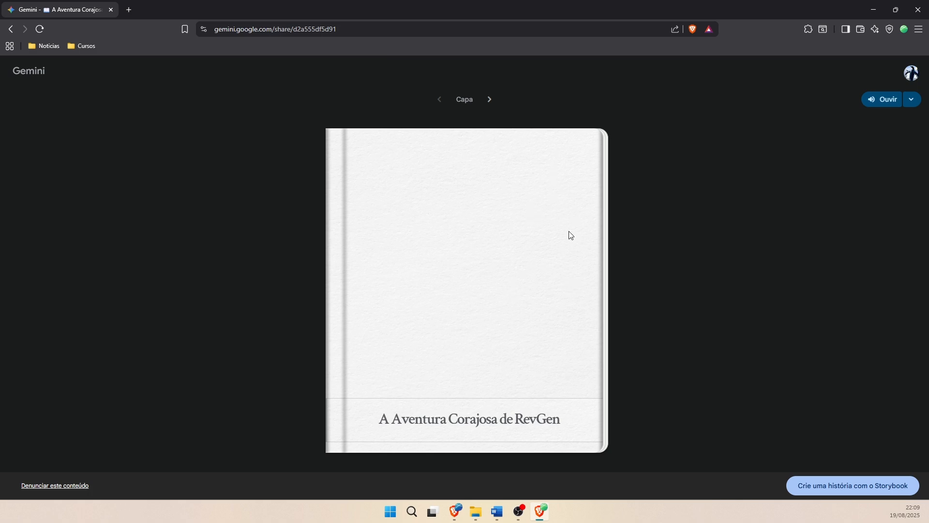
Leaf through the shared storybook from its cover to page 2
click(490, 98)
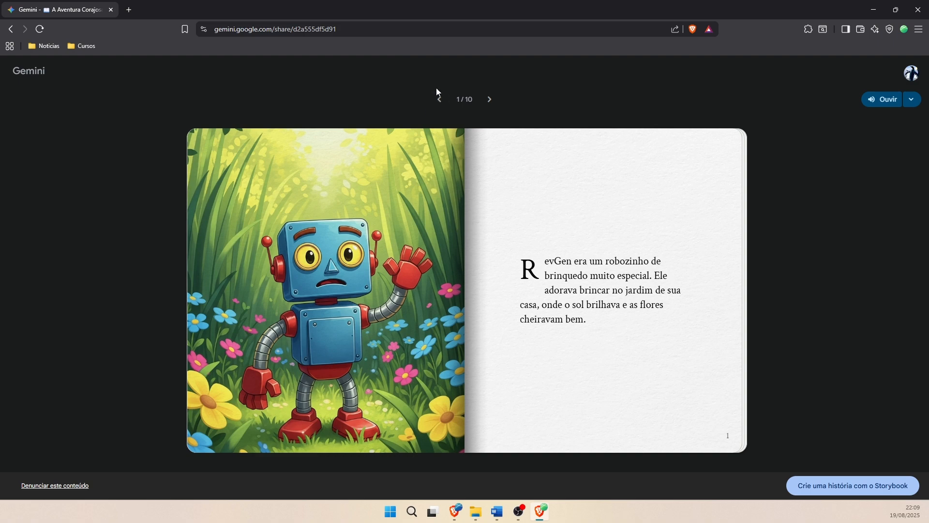
click(438, 96)
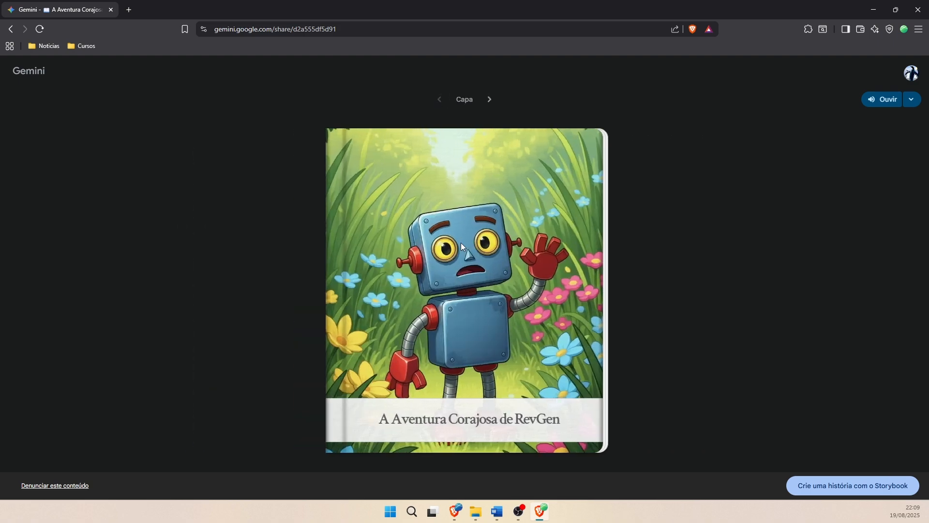
click(490, 99)
click(490, 99)
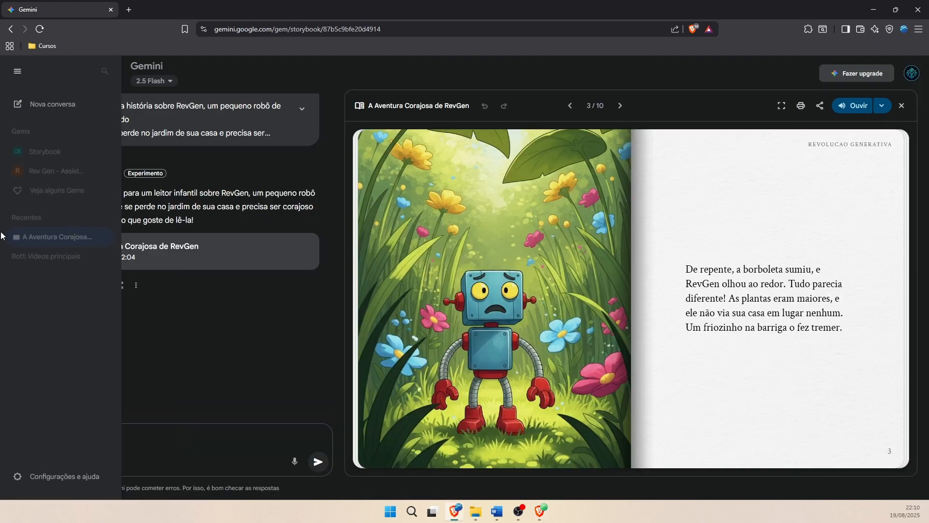
Show the available options for the RevGen conversation among the recent chats, then dismiss them
click(115, 237)
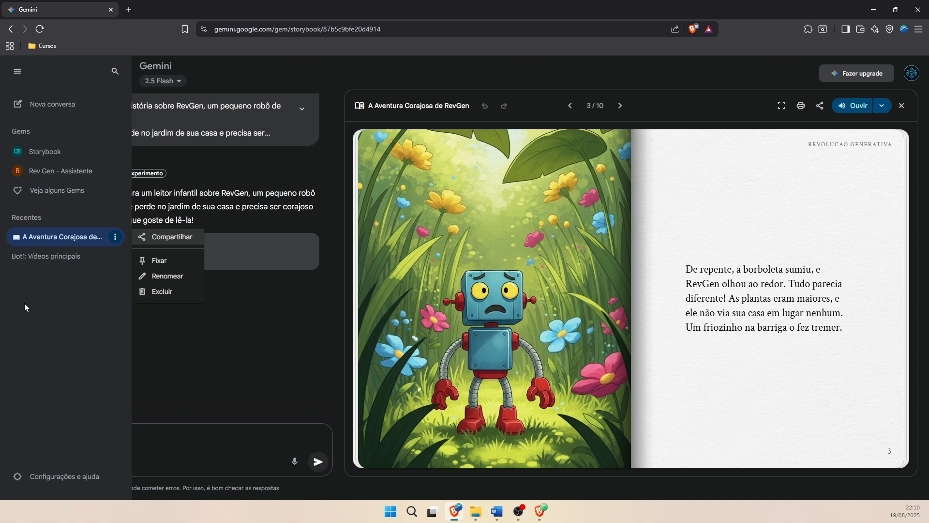
click(33, 322)
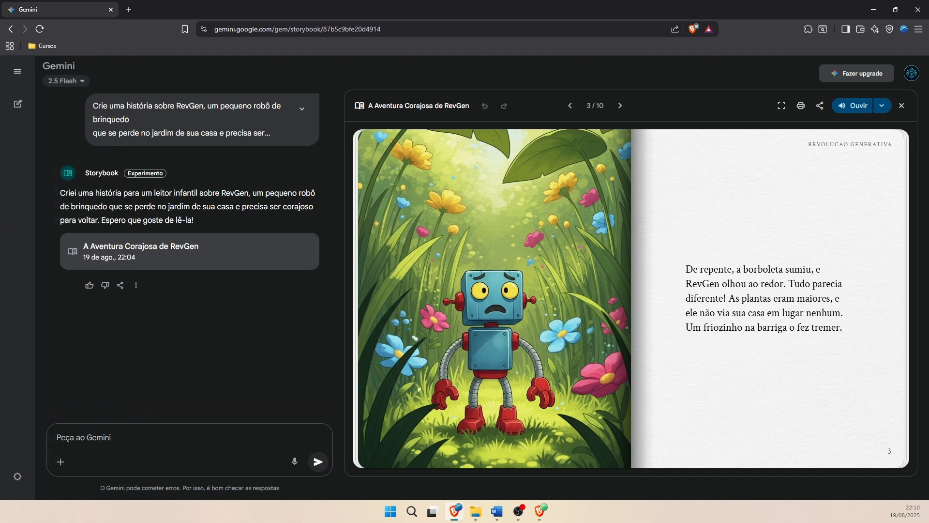
key(alt+Tab)
key(alt+Tab)
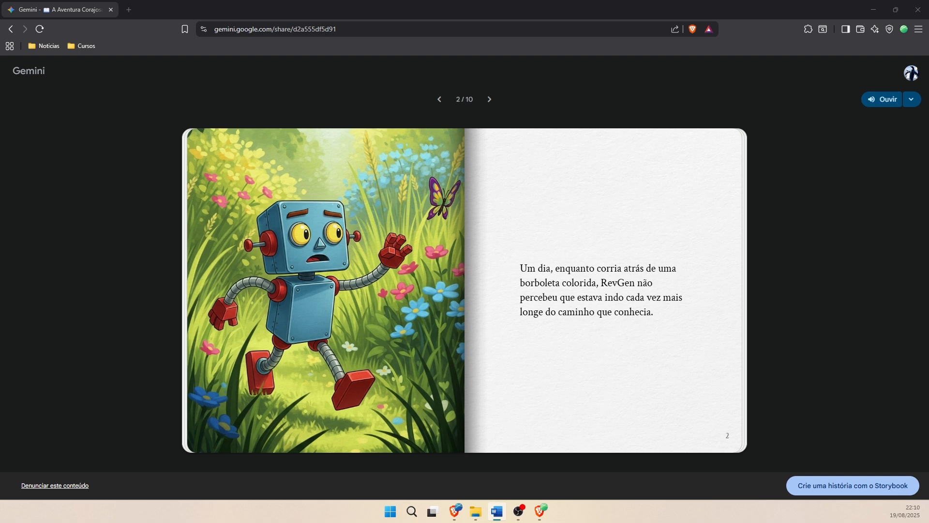
click(291, 50)
key(ctrl+t)
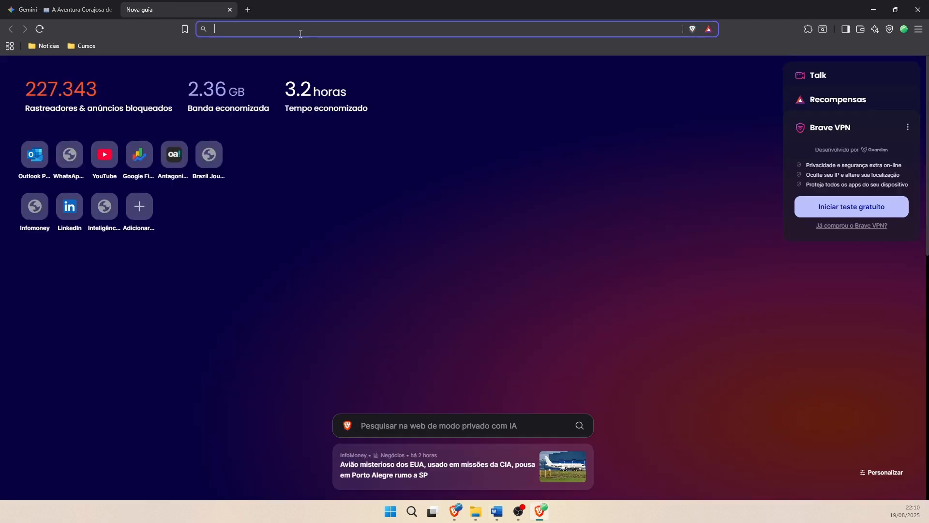
text(https://g.co/gemini/share/4154d48aa2ca)
key(Return)
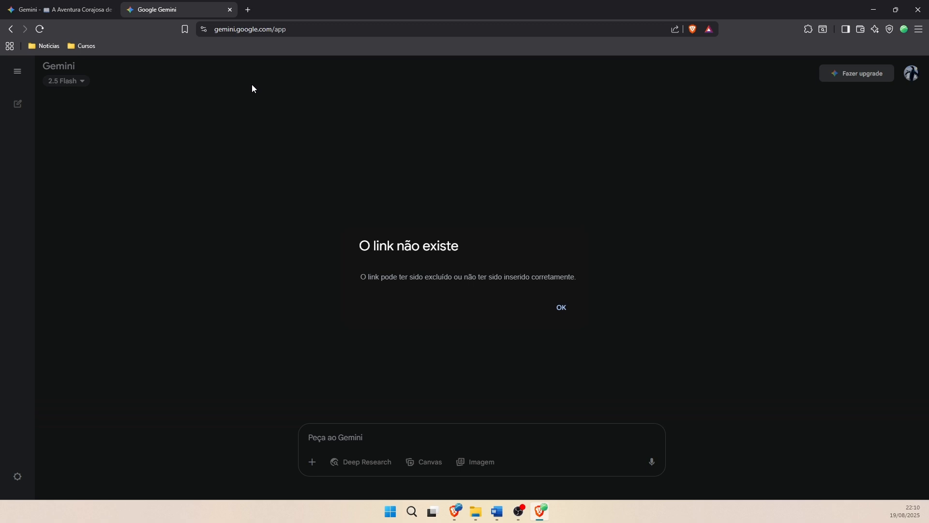
click(231, 10)
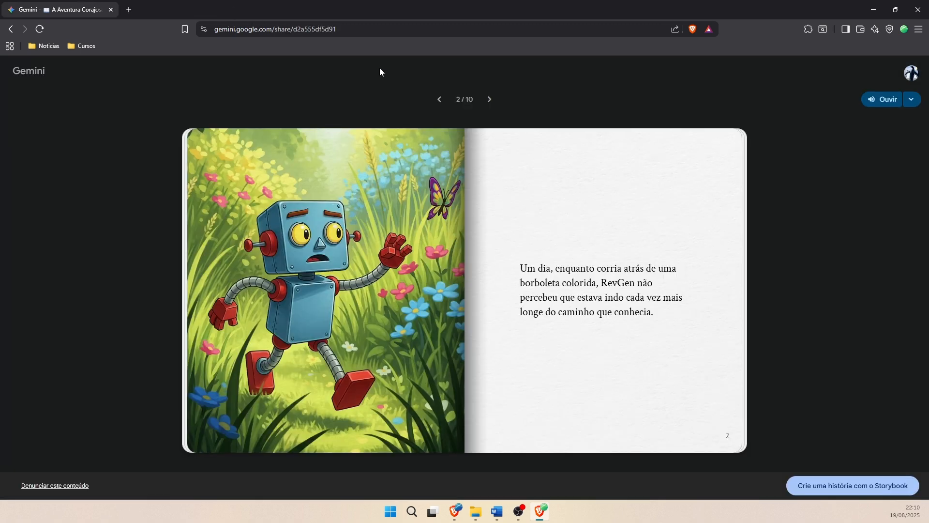
click(916, 15)
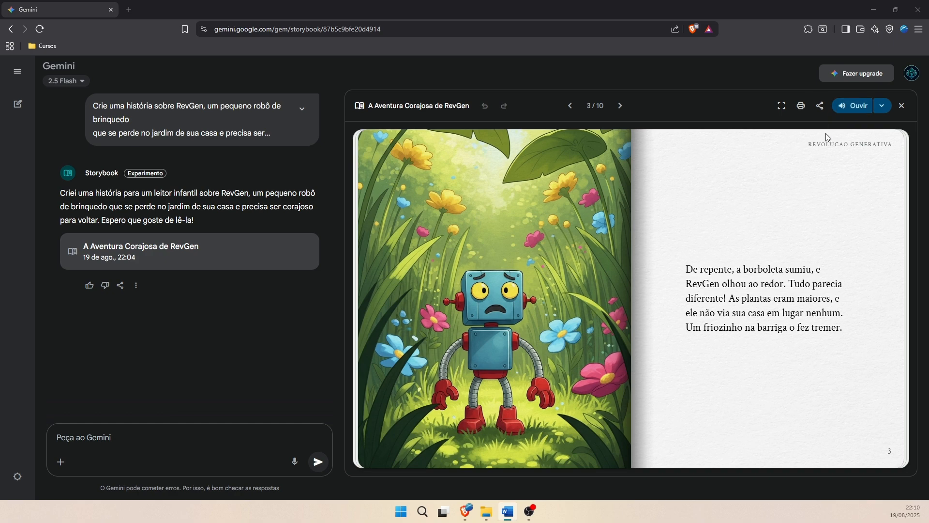
Return to the cover of A Aventura Corajosa de RevGen, listen to it being read aloud, and pause the narration
click(572, 108)
click(570, 106)
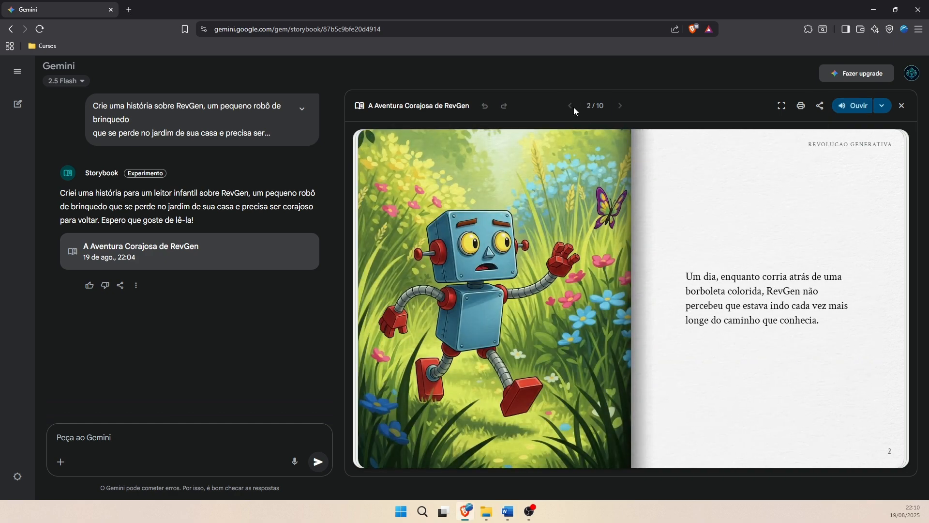
click(570, 106)
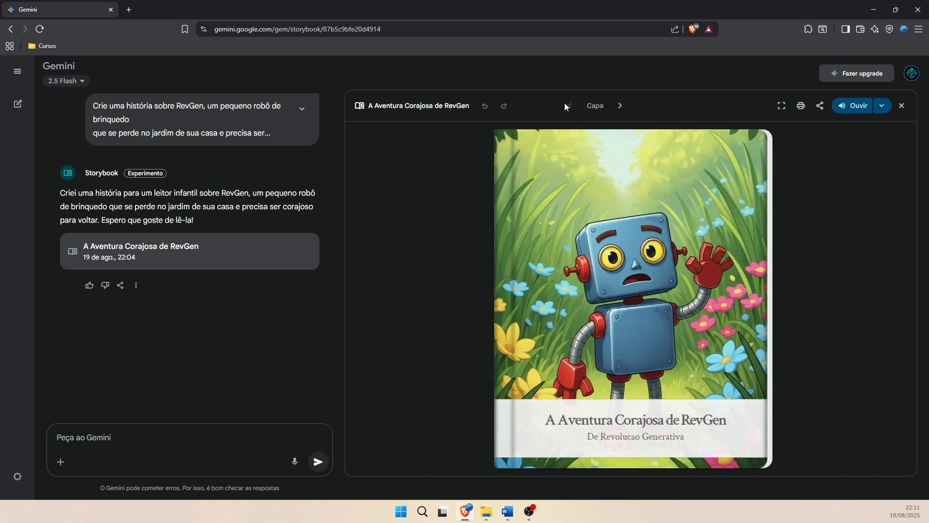
click(855, 112)
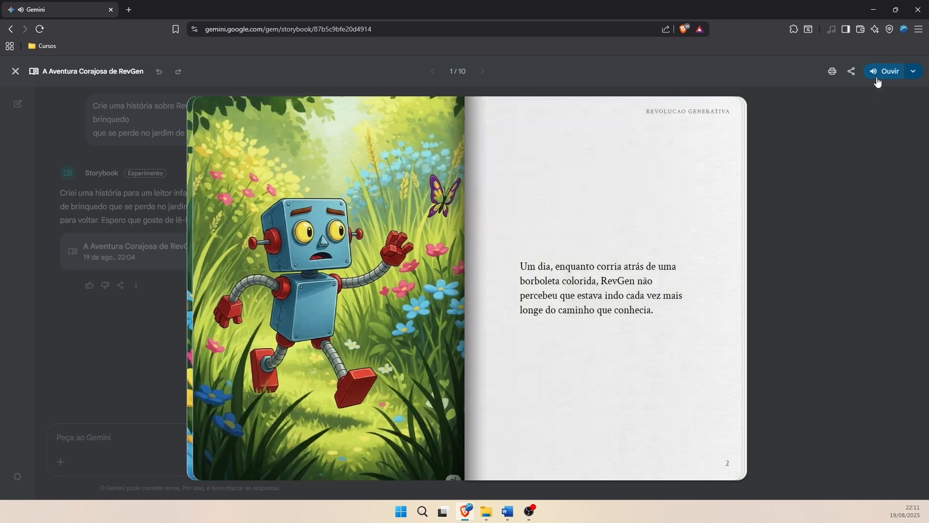
click(880, 74)
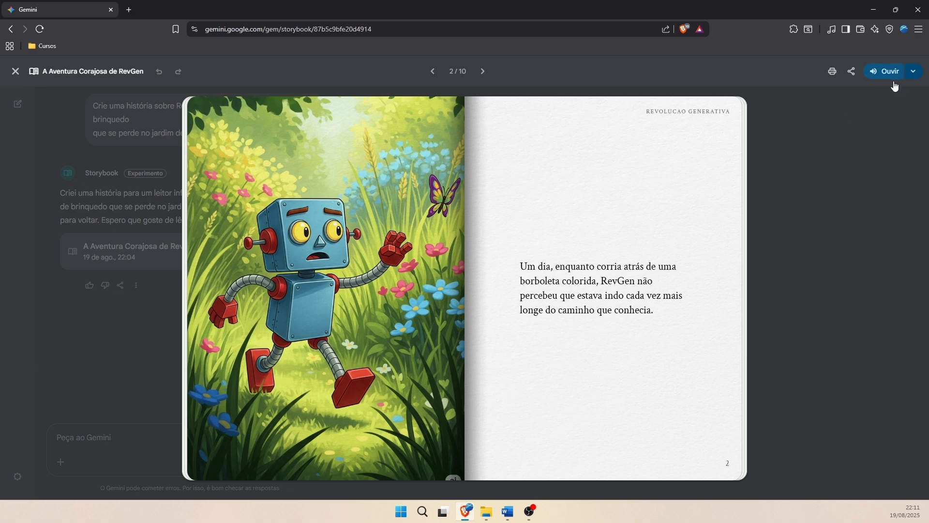
Set the narration voice to "Voz mais grave" and listen to the story from page 2 onward
click(913, 72)
click(843, 115)
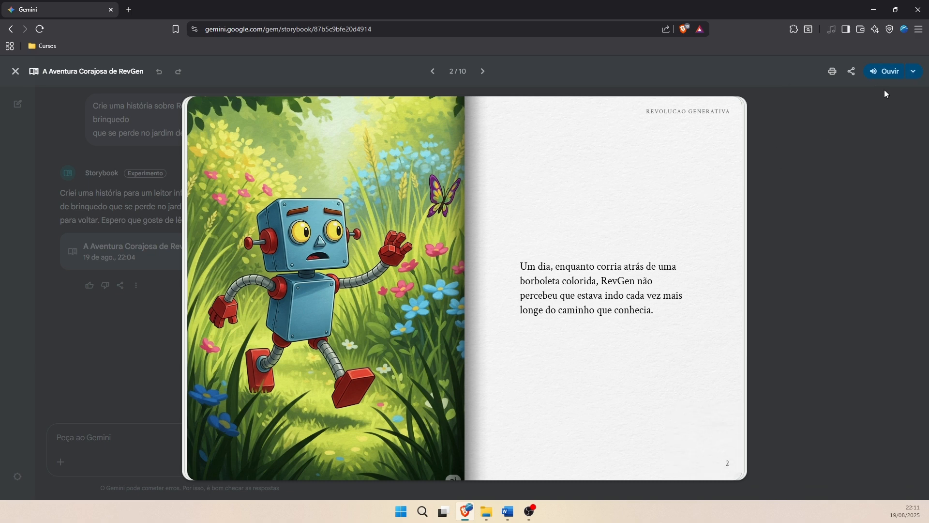
click(877, 76)
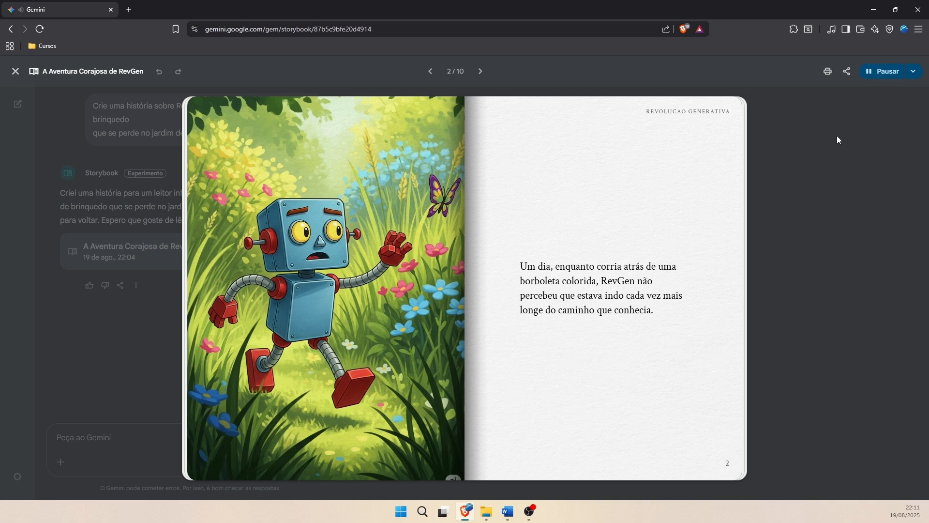
click(731, 217)
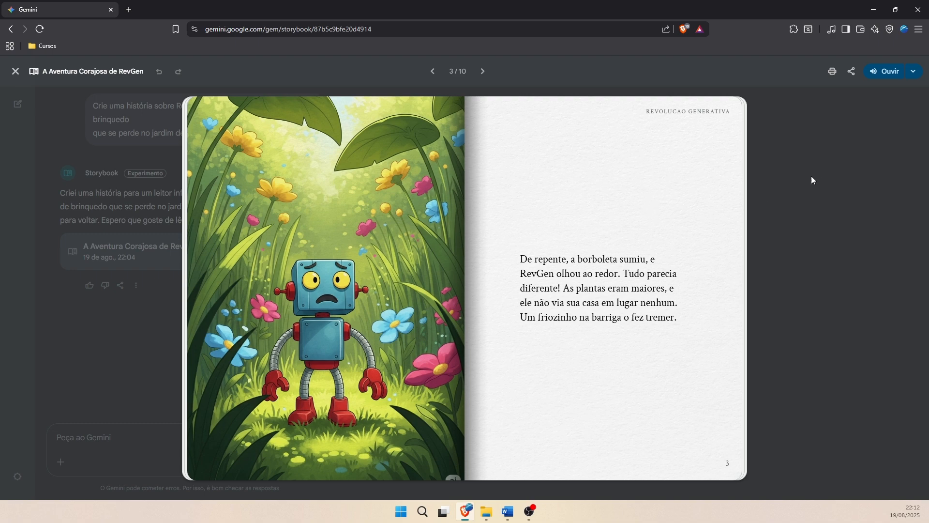
Replay the narration from the beginning of the story, pause it, and close the full-screen view and the storybook
key(Left)
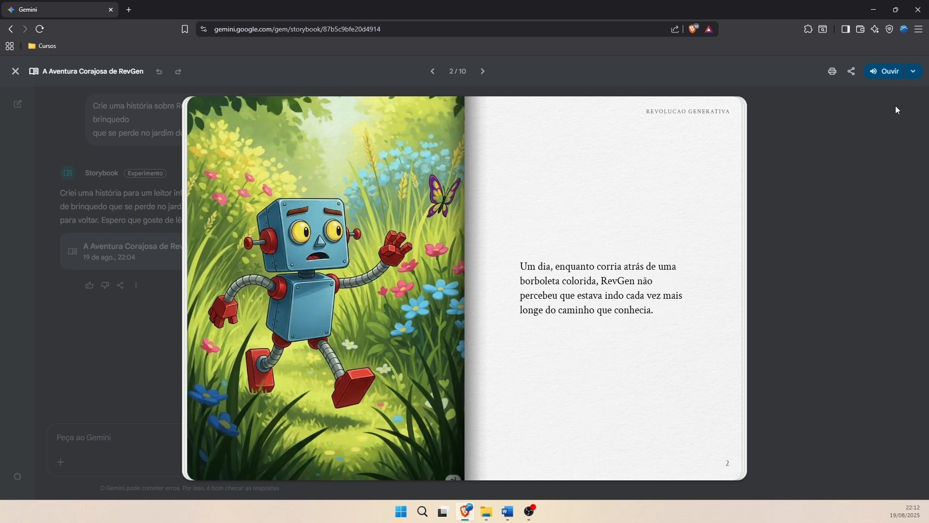
click(913, 73)
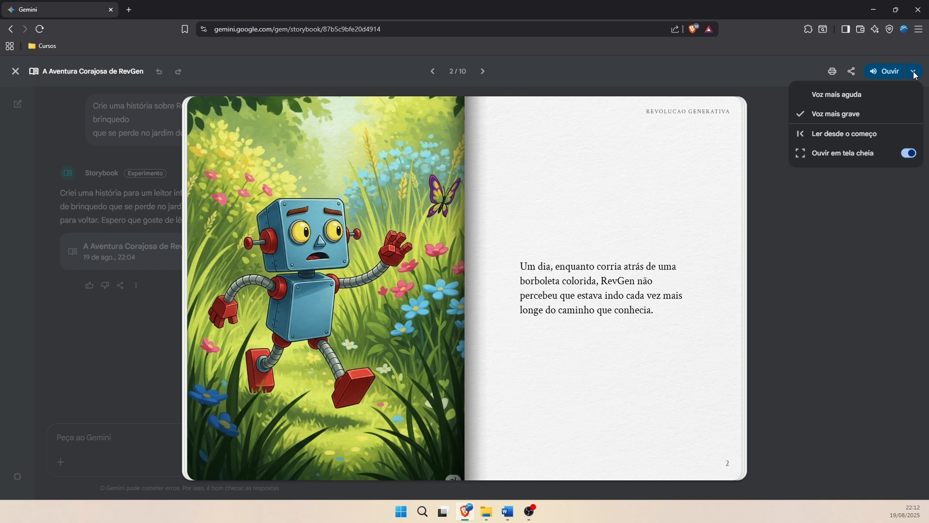
click(844, 134)
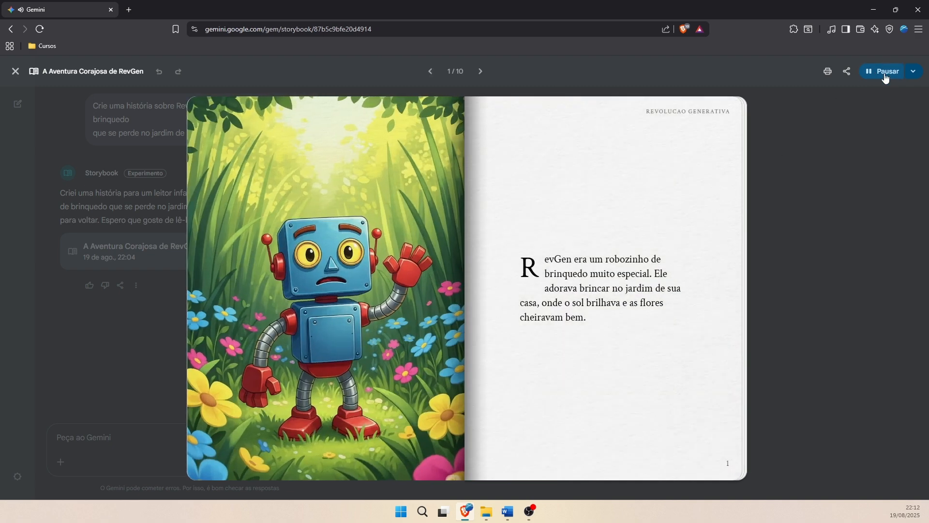
click(887, 72)
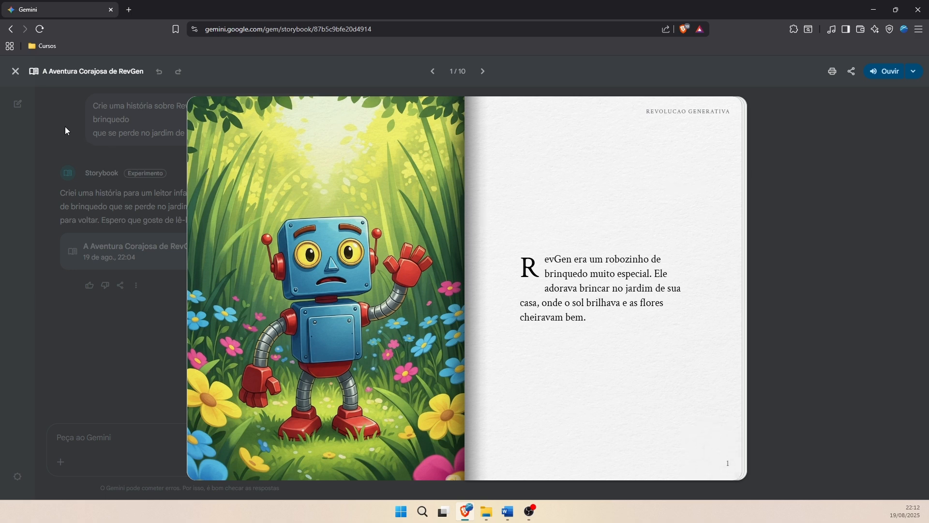
click(16, 72)
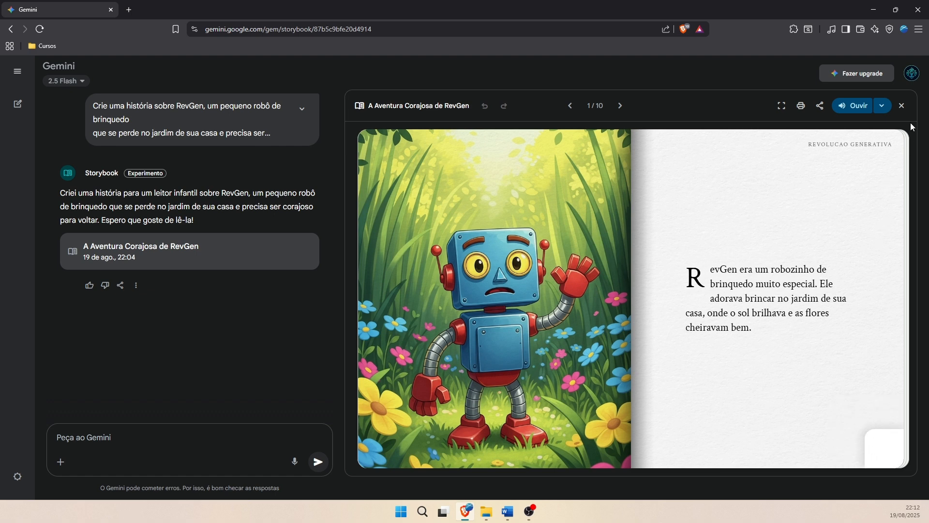
click(901, 106)
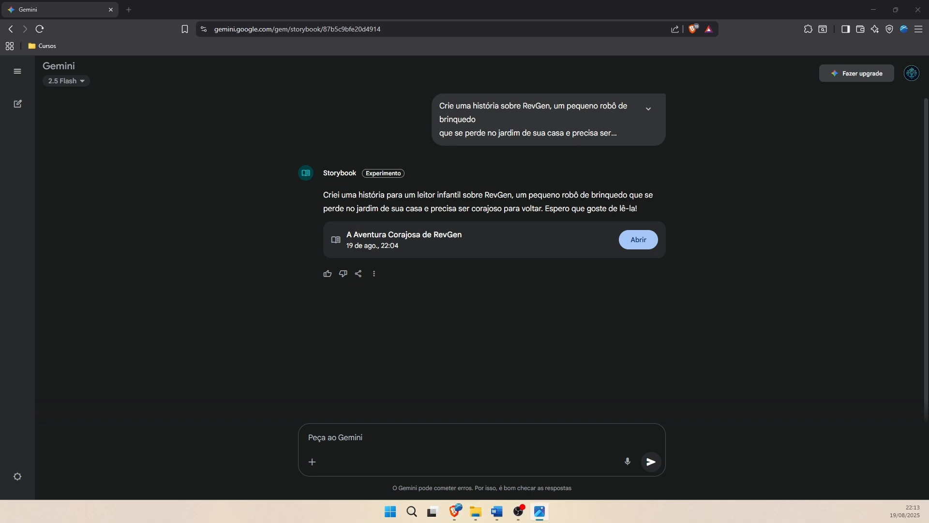
Examine the child's elf drawing storybook_duende.png enlarged in the image viewer, then close it
drag(534, 150, 542, 115)
double_click(541, 116)
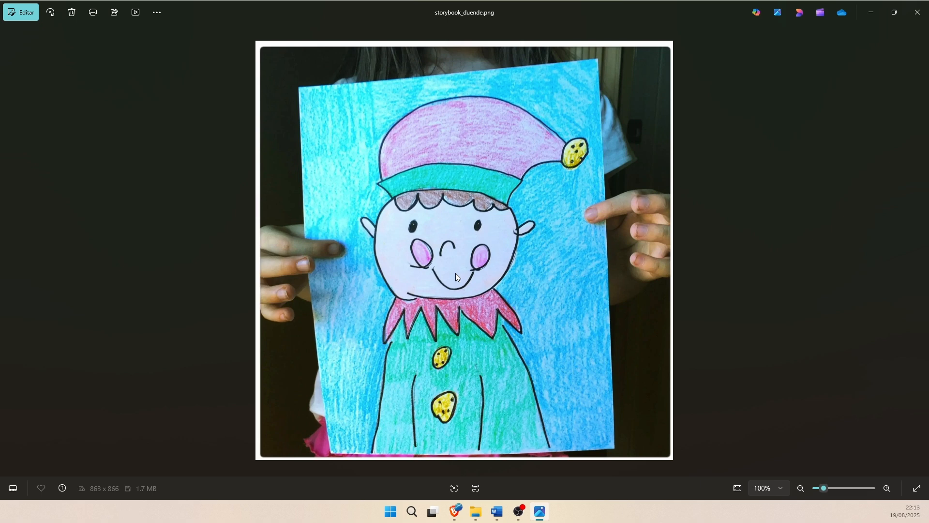
click(917, 13)
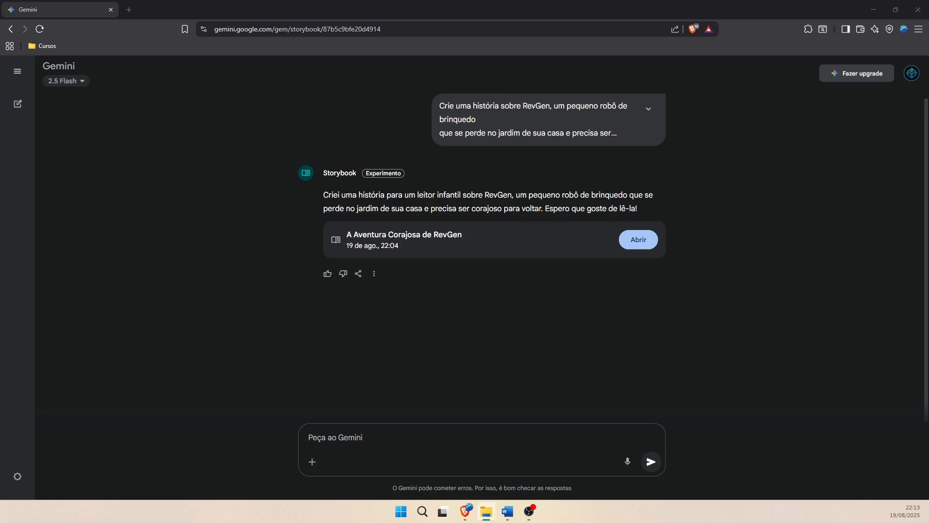
Attach the elf drawing storybook_duende.png to the prompt and paste the request for a claymation children's story about the friendly elf Bipo
drag(302, 502, 338, 432)
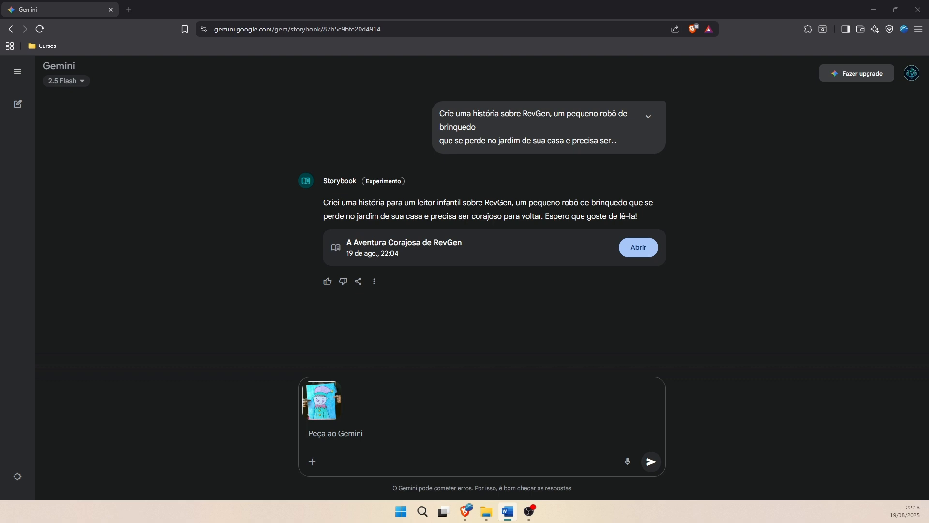
click(360, 430)
key(ctrl+v)
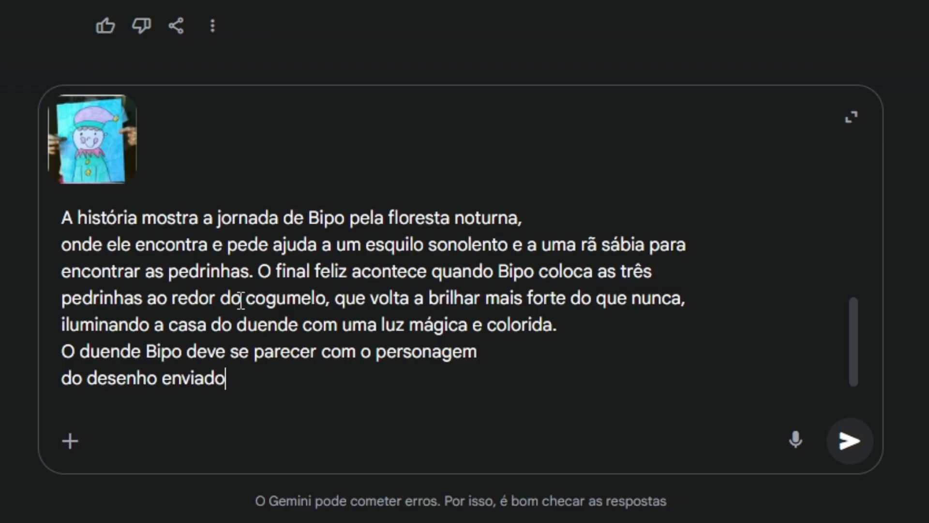
Review the Bipo prompt from its beginning, highlight the claymation art style instruction, and submit the prompt with the attached drawing
scroll(351, 290, up, 2)
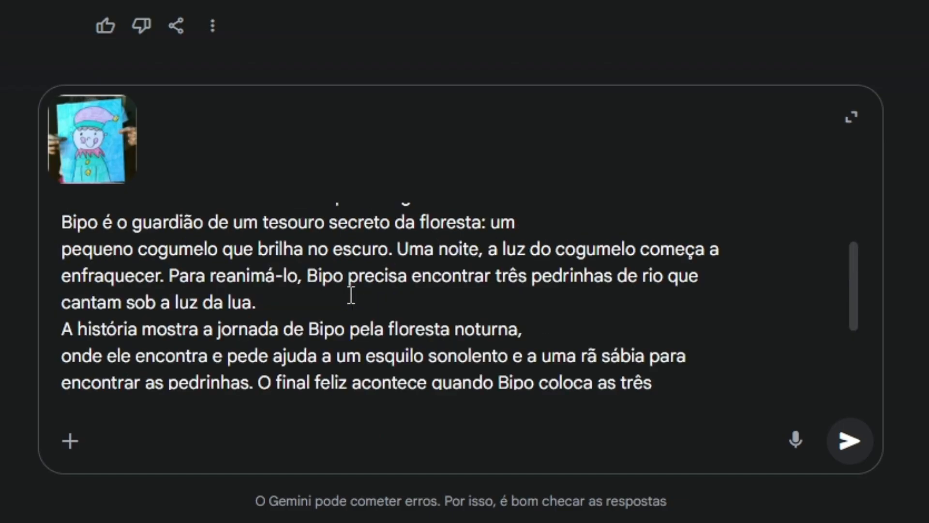
scroll(351, 295, up, 3)
click(514, 305)
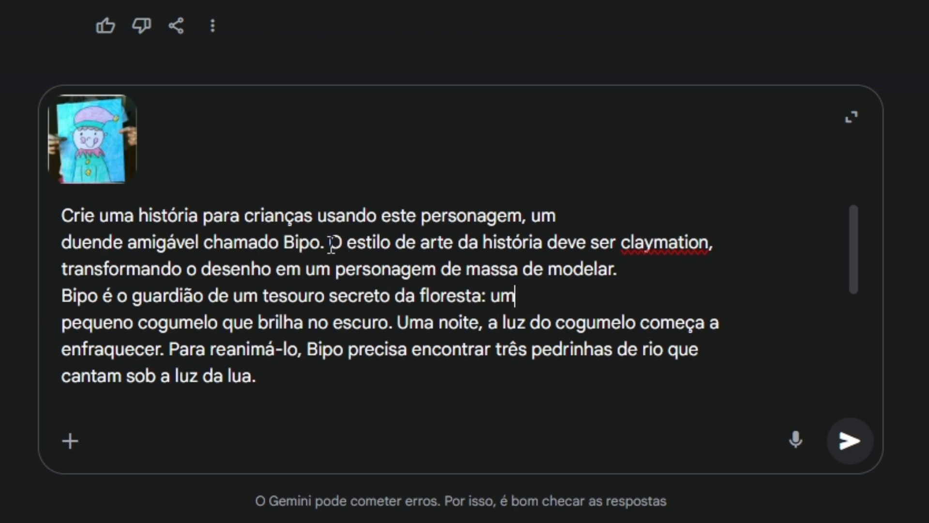
drag(330, 244, 711, 244)
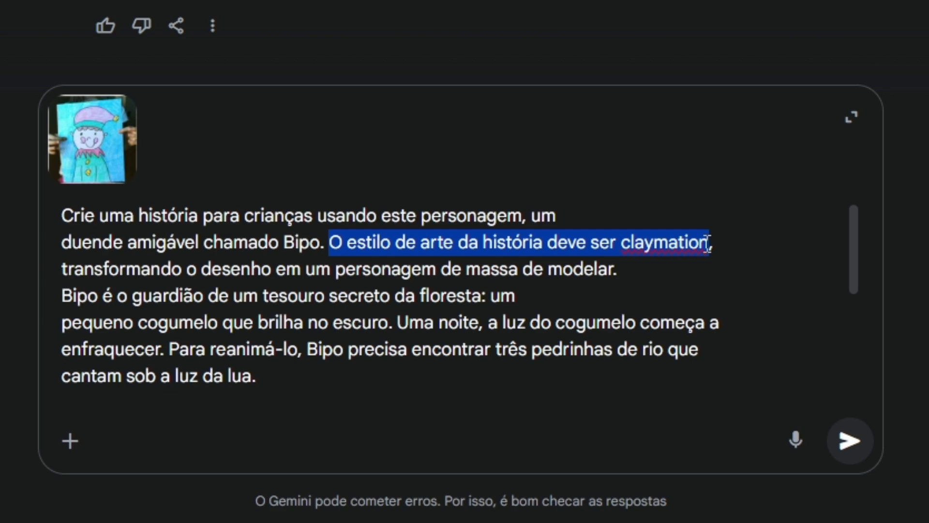
click(375, 295)
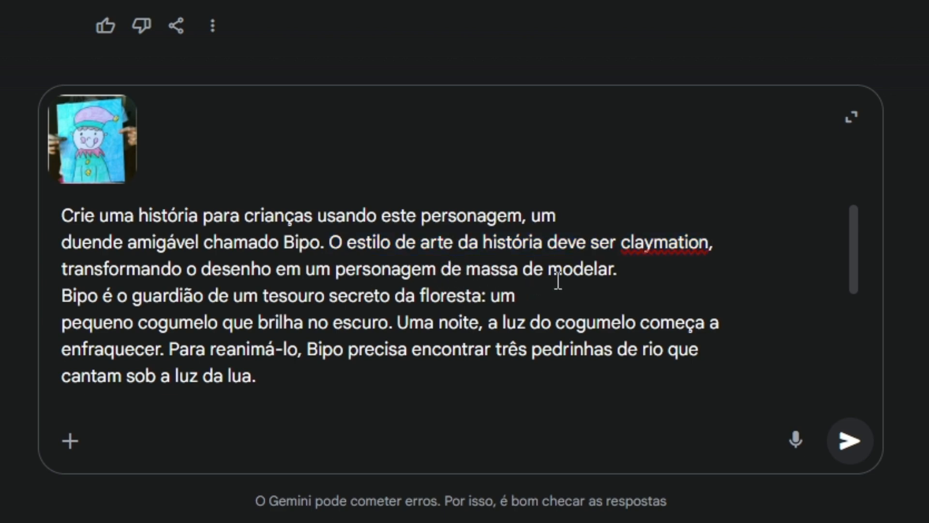
click(846, 447)
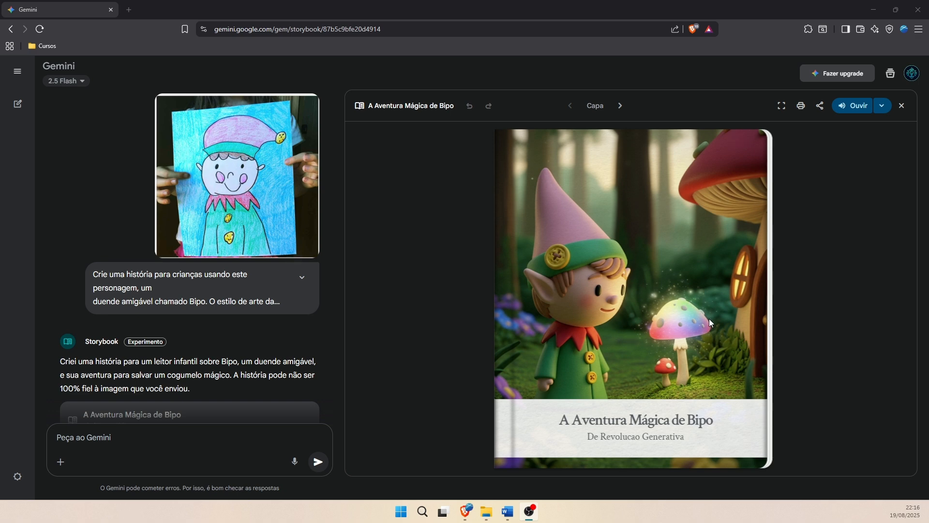
Leaf through the storybook A Aventura Mágica de Bipo page by page, from the cover to its closing pages
click(743, 245)
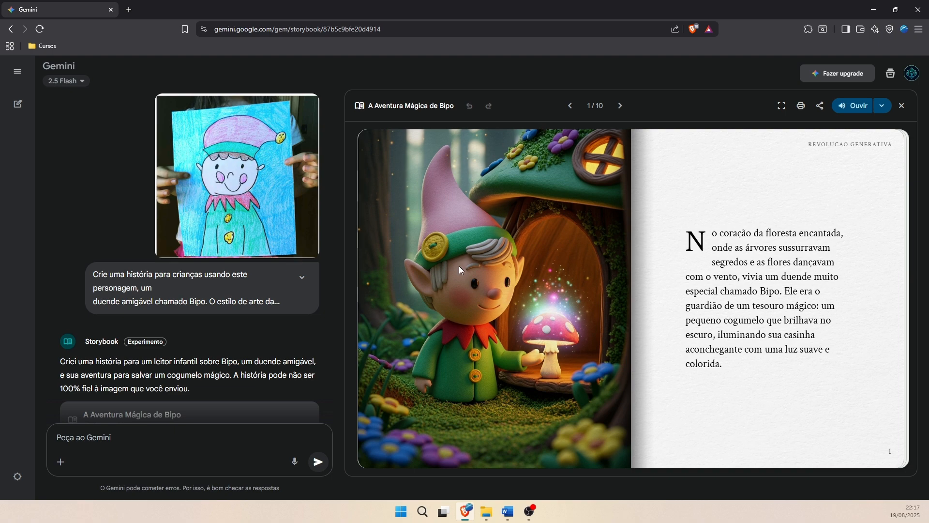
click(864, 257)
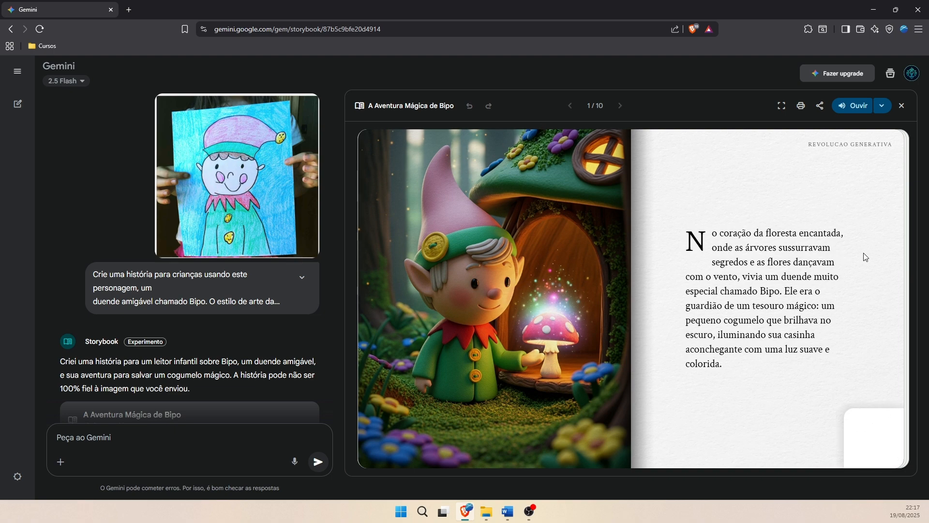
click(858, 274)
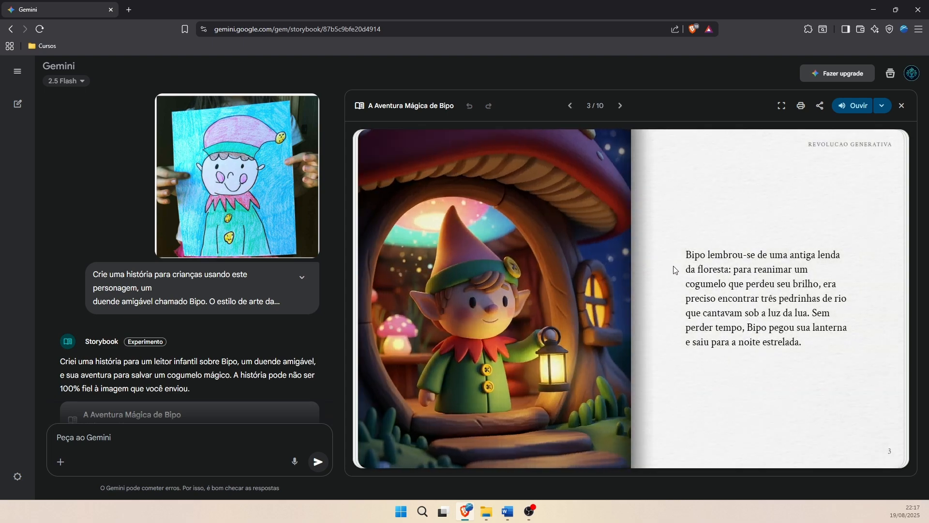
click(860, 263)
click(858, 260)
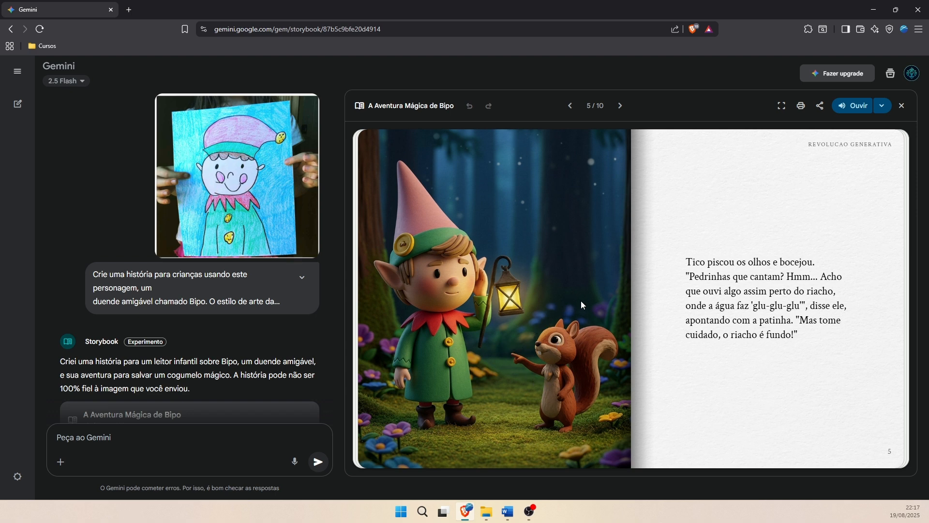
click(872, 280)
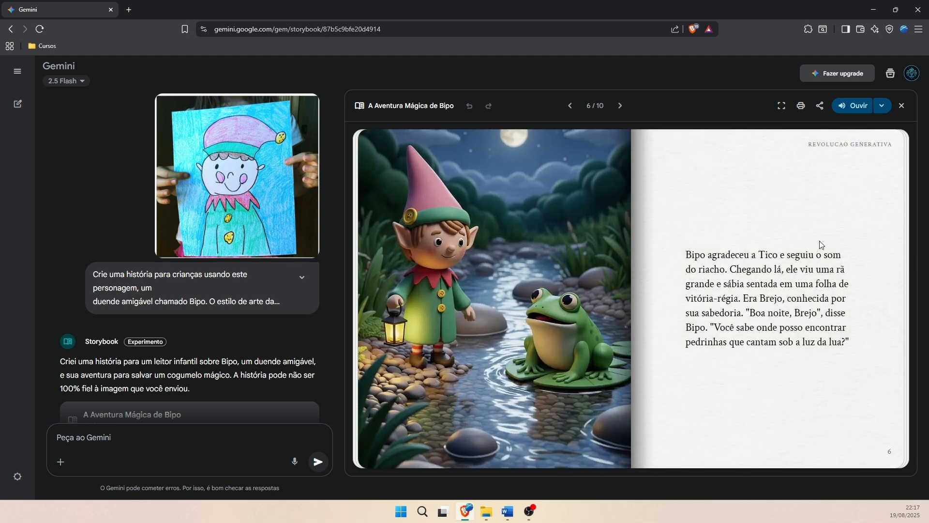
click(850, 252)
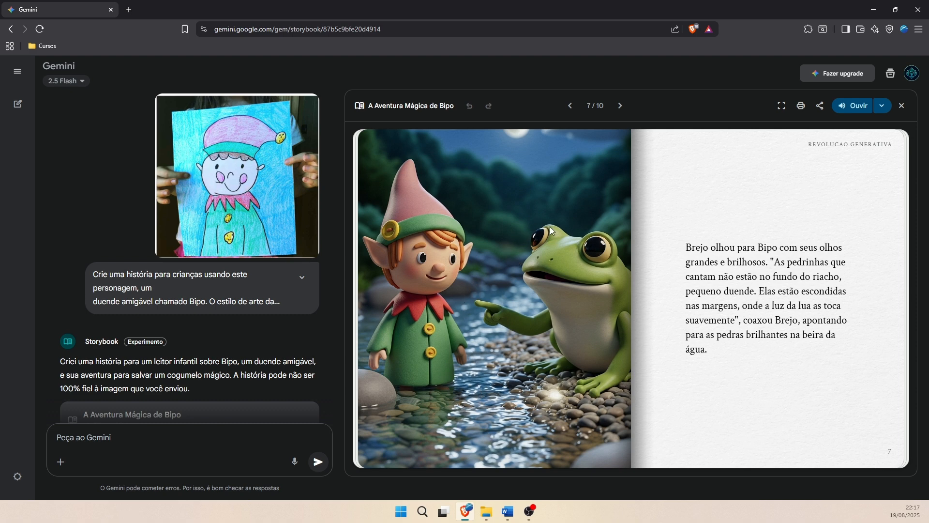
click(872, 253)
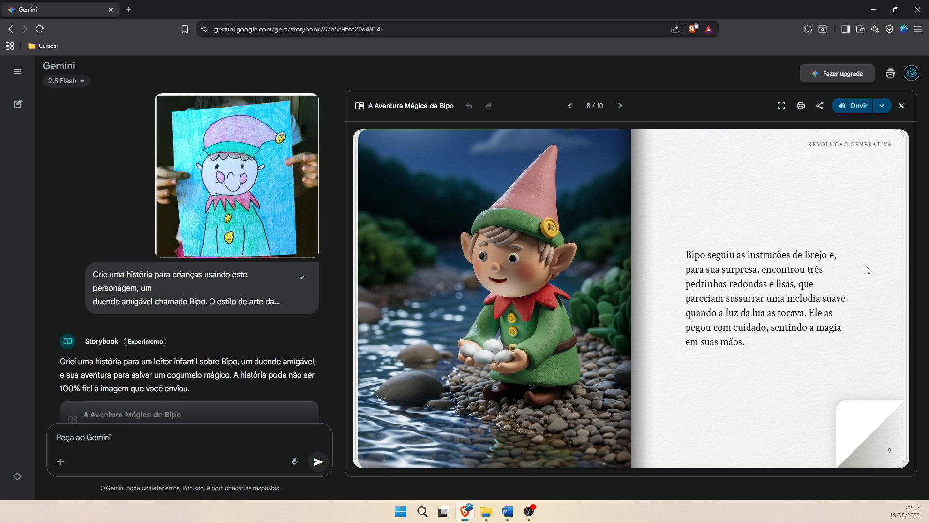
click(867, 270)
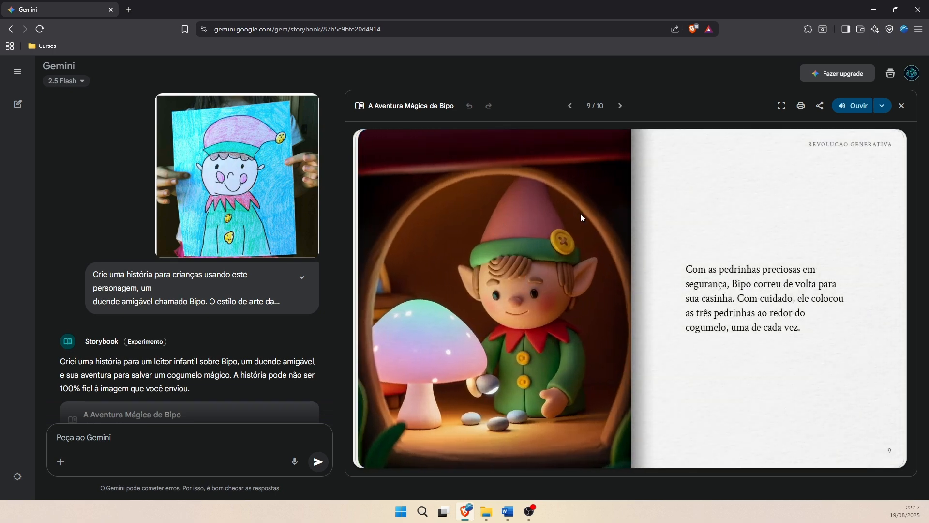
click(871, 438)
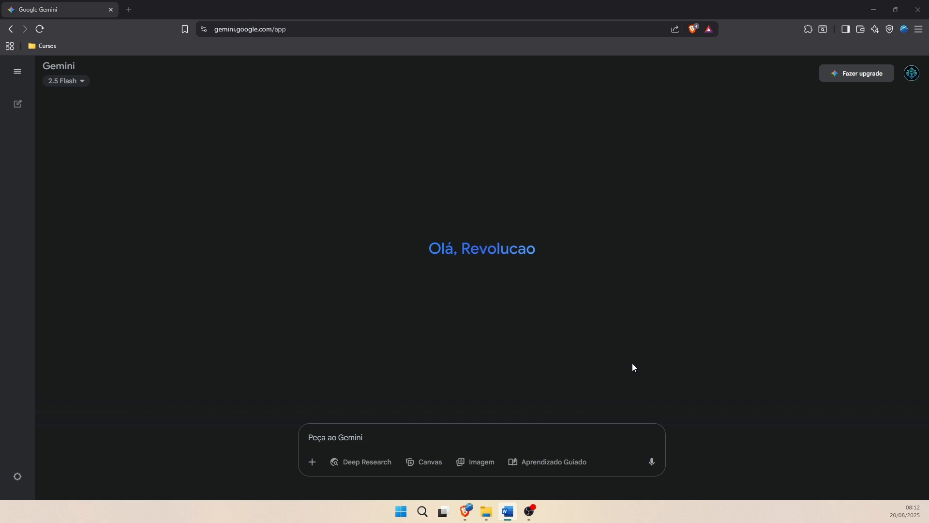
Turn on Aprendizado Guiado and enter a request for help learning about the Inconfidência Mineira for an upcoming history test
click(537, 480)
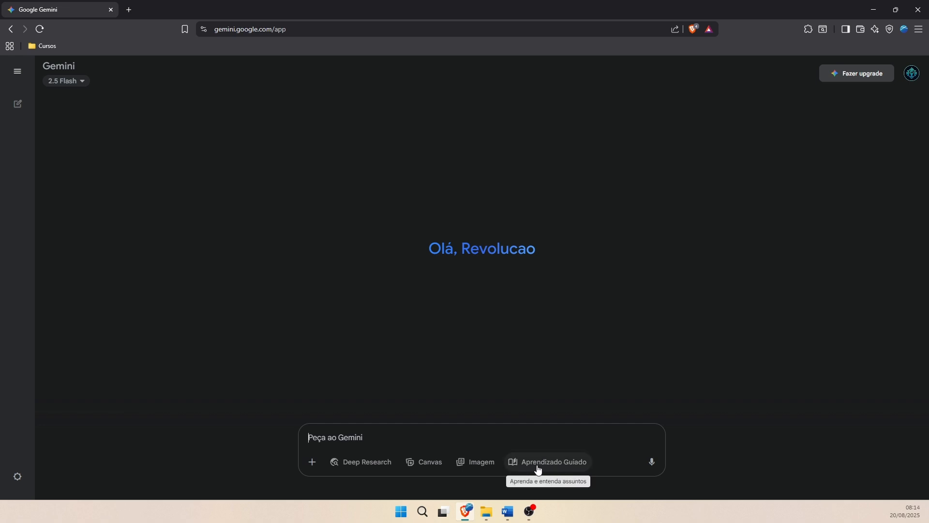
click(539, 469)
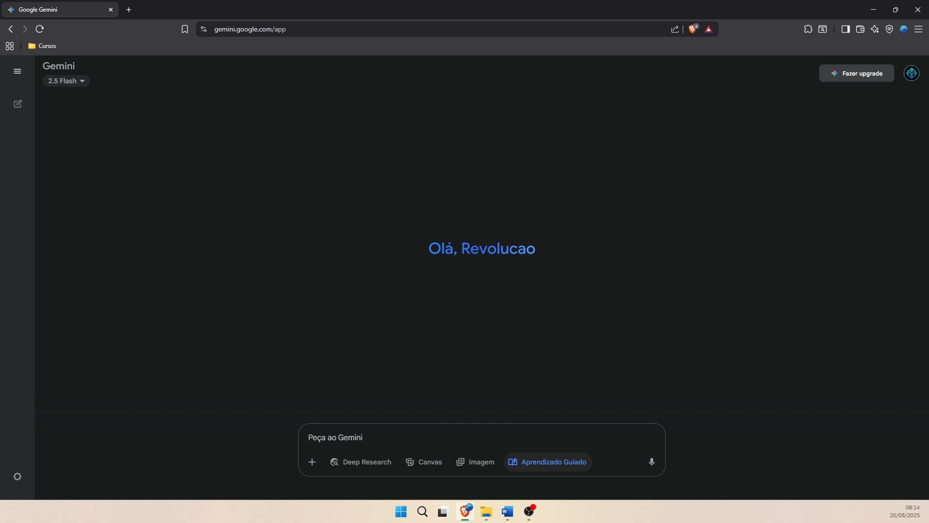
key(alt+Tab)
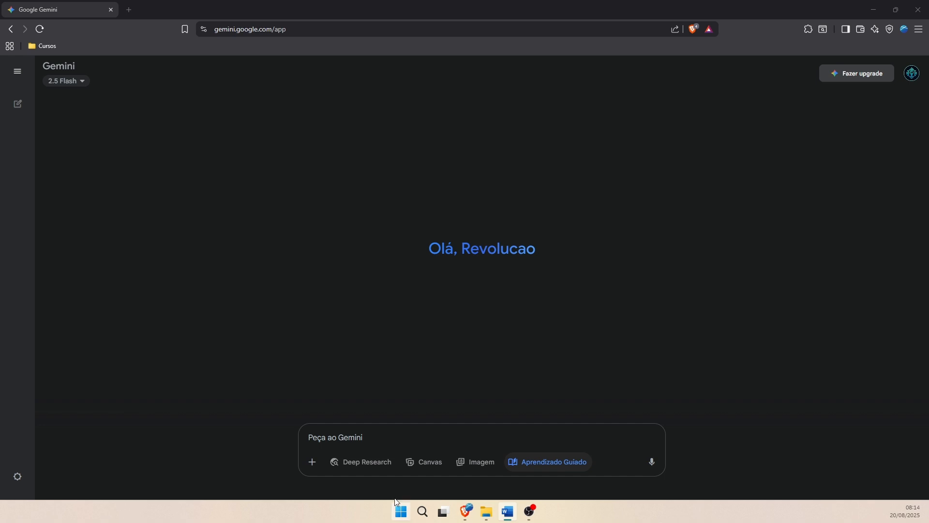
click(398, 442)
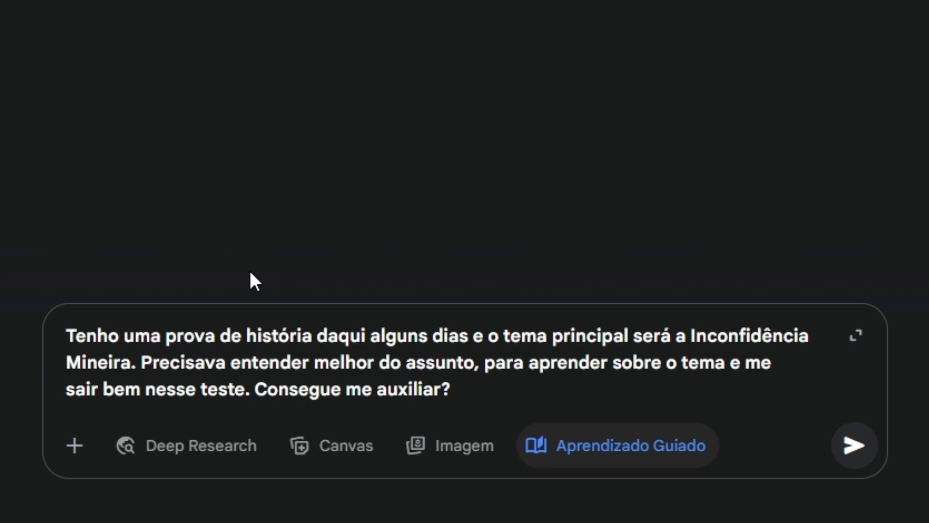
Submit the history-test request and answer the first tutoring question with "Pior que não sei nada, estou totalmente cru no assunto"
click(479, 401)
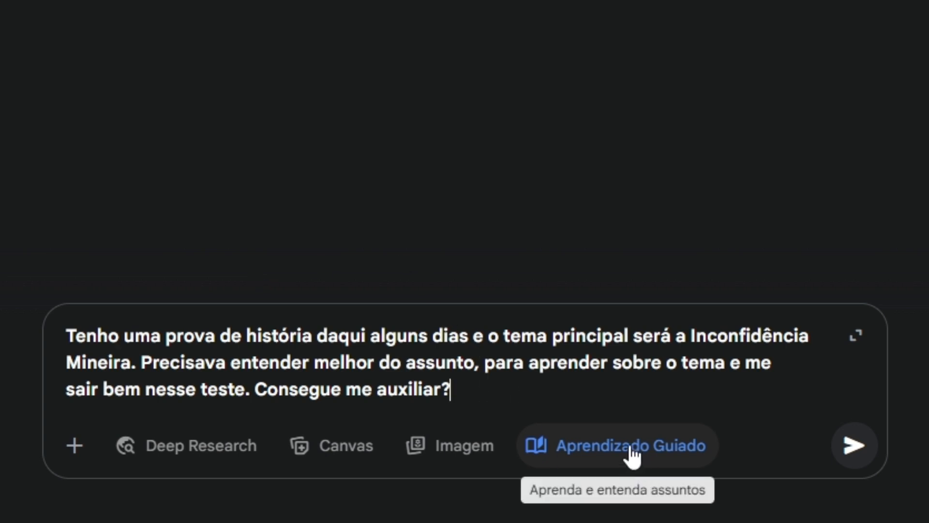
key(Return)
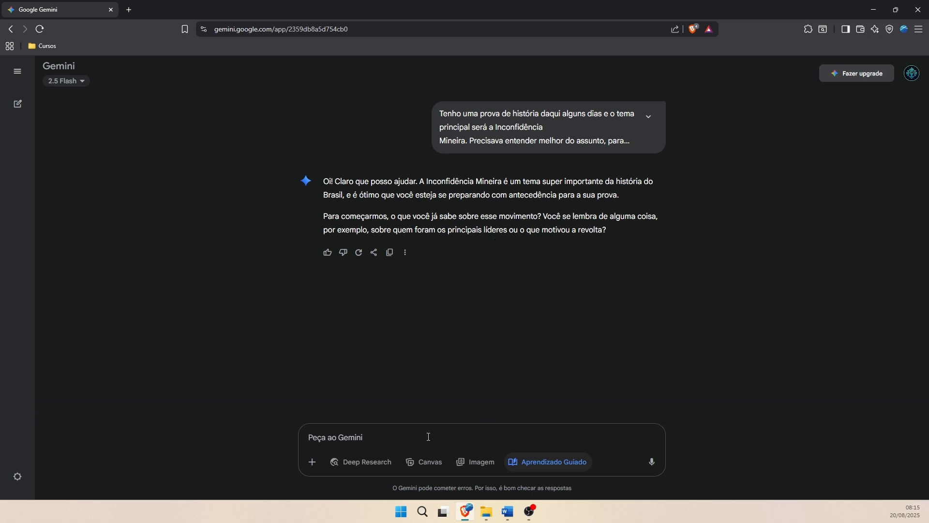
text(Pior que n)
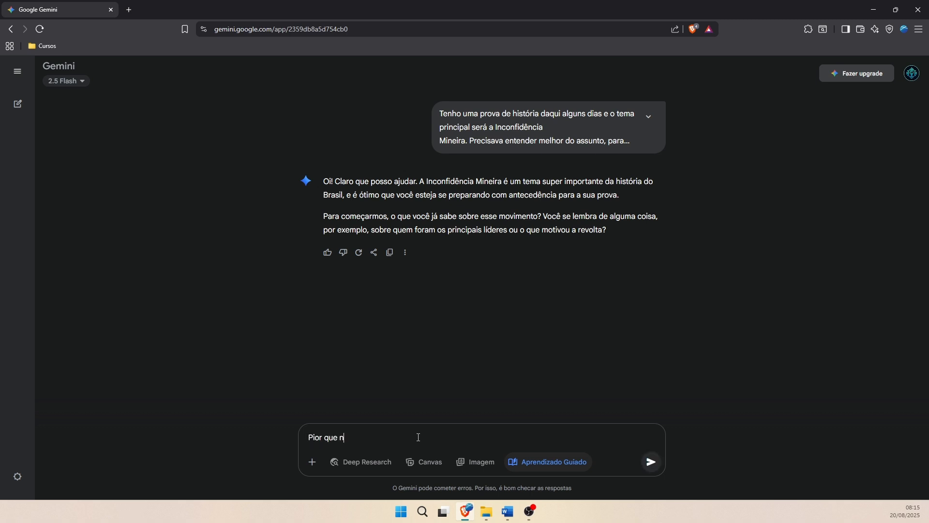
text(ão sei nada, estou totalmente cru no assunto)
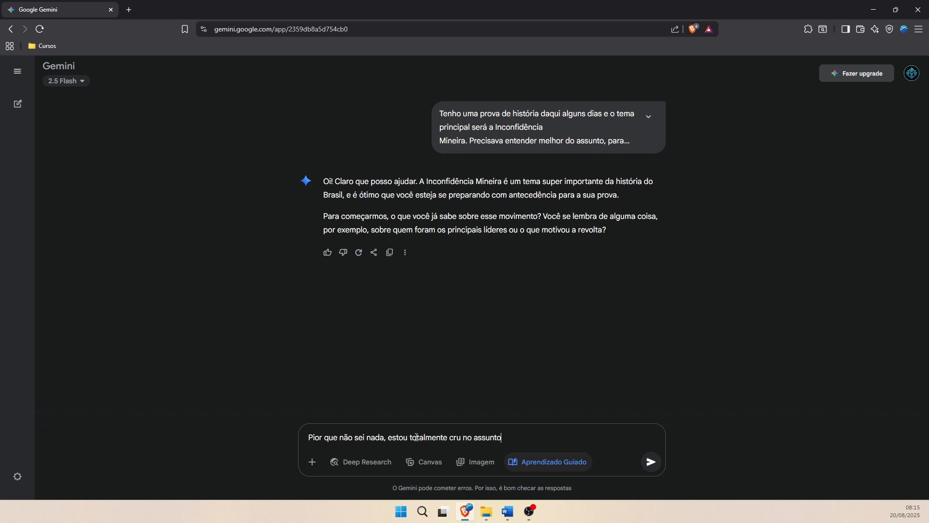
key(Return)
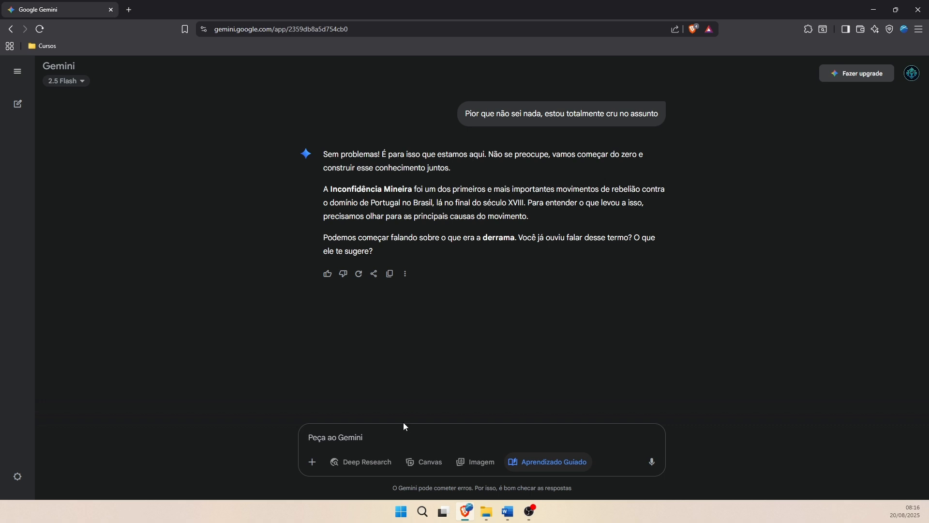
Reply to the question about the derrama with "também não sei do que se trata"
text(também n)
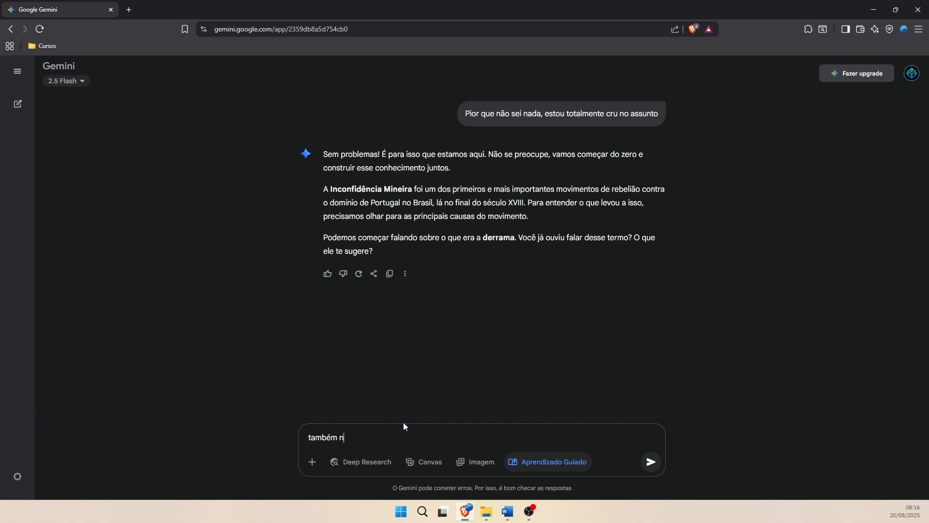
text(ão sei do que se trata)
key(Return)
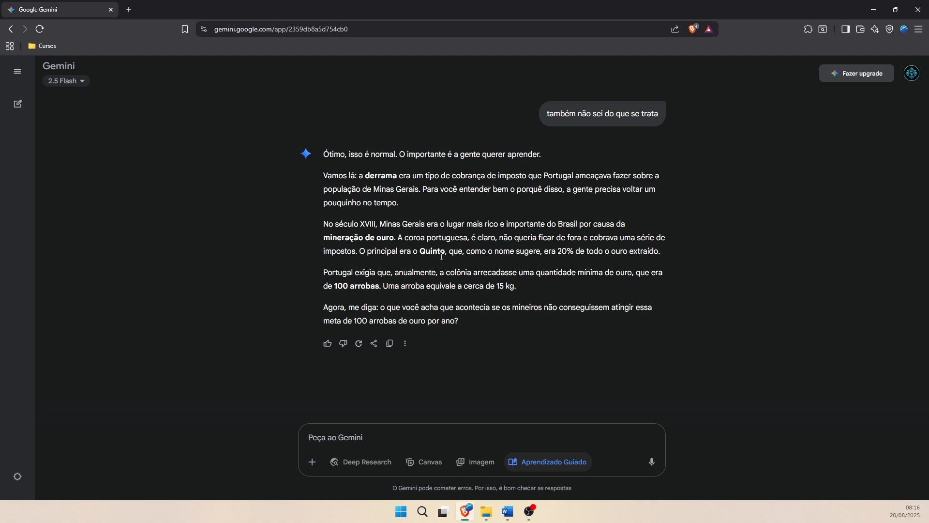
Respond to the question about the 100 arrobas target by asking "existia algum tipo de punição por parte da coroa portuguesa?"
drag(360, 251, 565, 252)
click(541, 257)
text(existi)
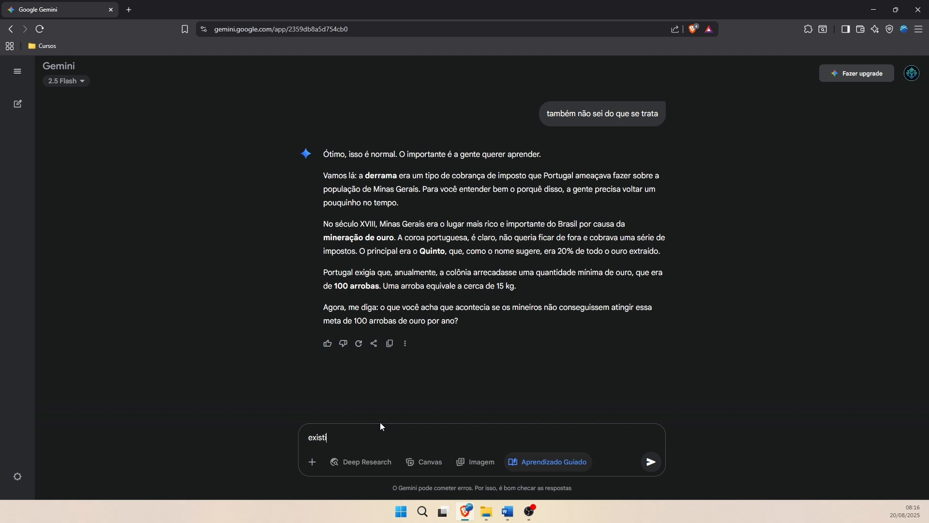
text(a algum tipo de punição por parte da coroa port)
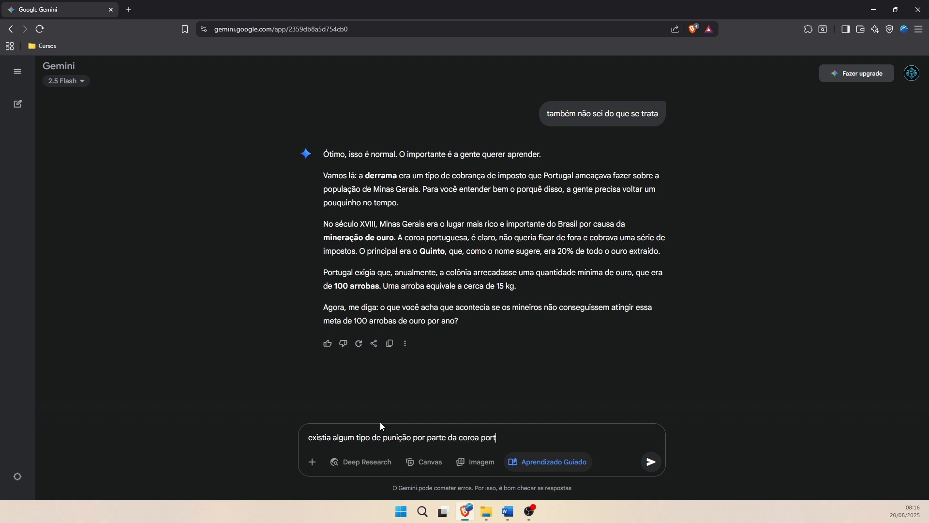
text(uguesa?)
key(Return)
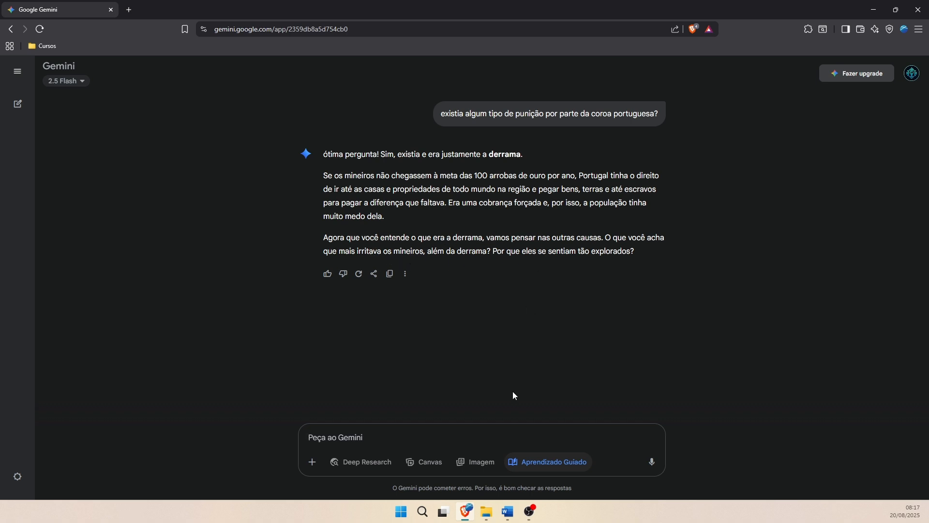
Answer the question about other causes of the miners' anger with "pois o ouro extraído ia direto para Portugal?"
text(pois )
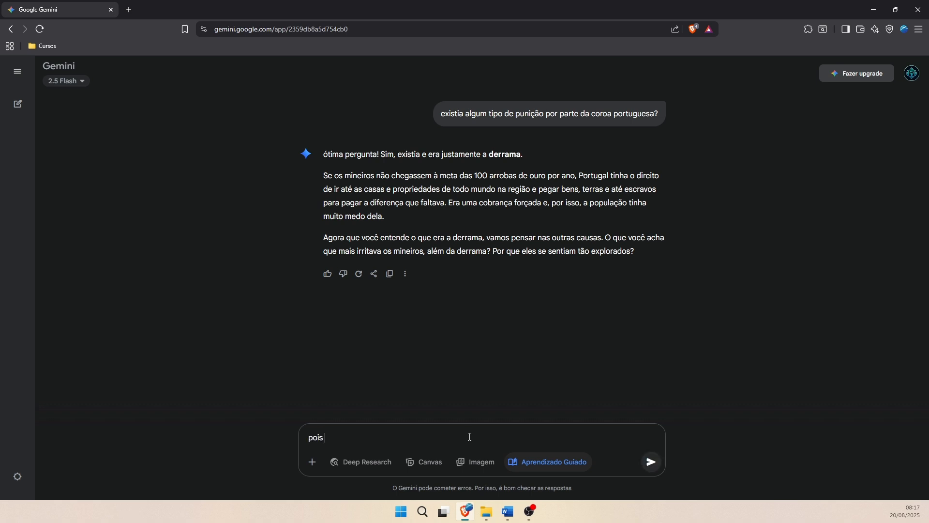
text(o ouro extraído ia direto para Portugal)
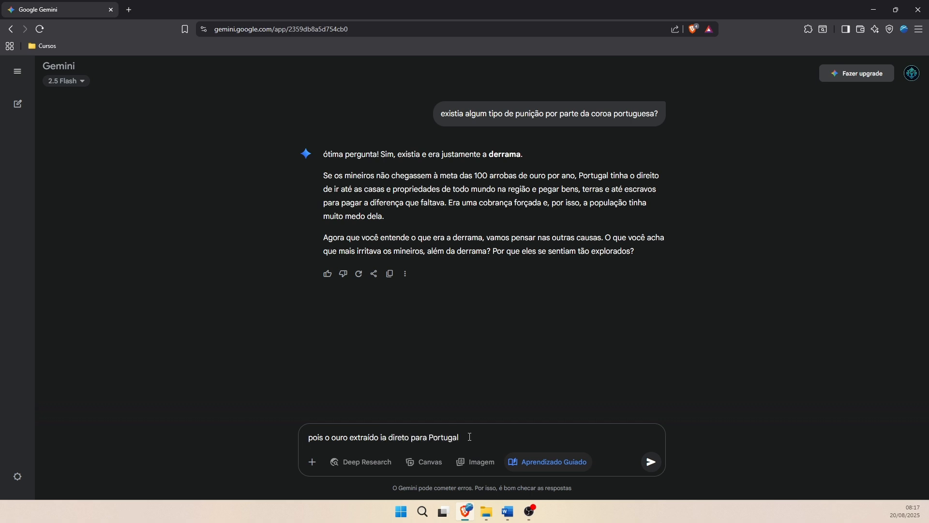
text(?)
key(Return)
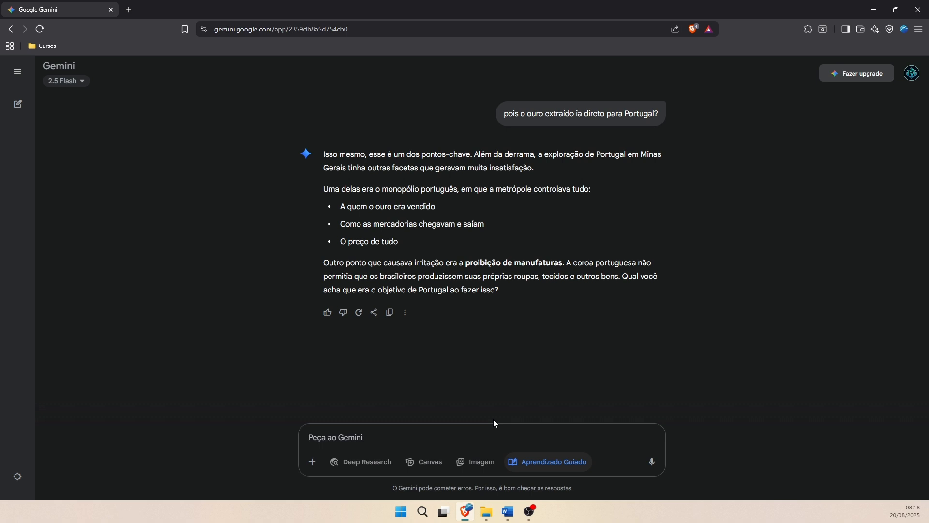
Send the message "Pelo que eu andei estudando, o principal personagem desse movimento era o Tiradentes. Consegue me passar uma imagem dele?"
text(Pelo que eu a)
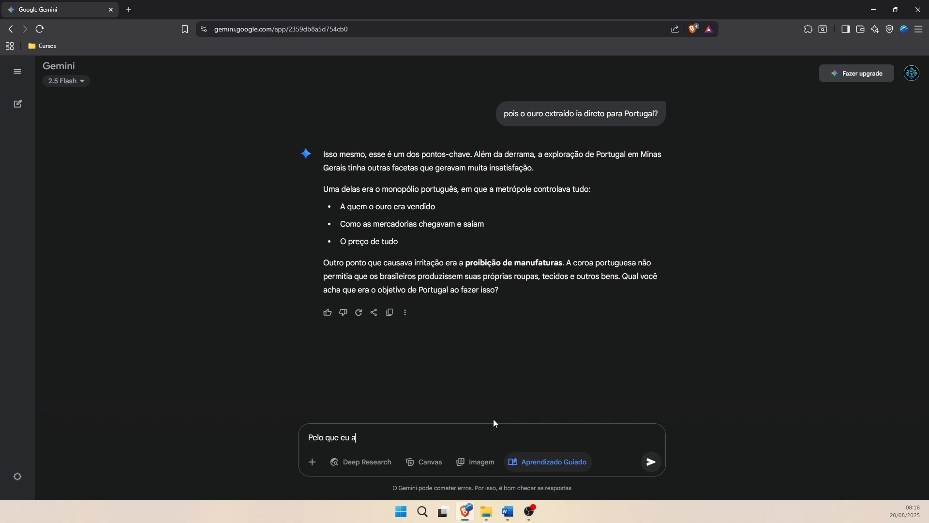
text(indei)
key(ctrl+shift+Left)
text(andei estudando, o rpincipa)
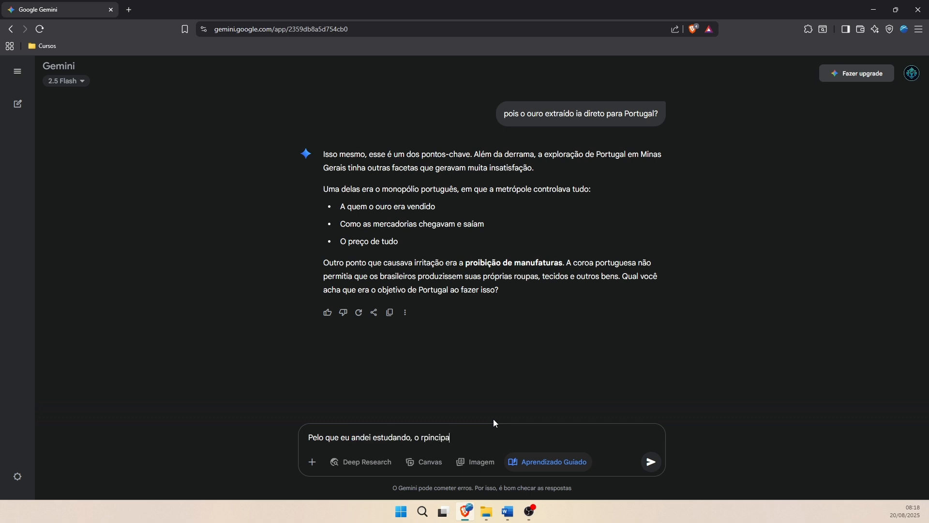
key(ctrl+shift+Left)
text(principal personagem desse movimento era )
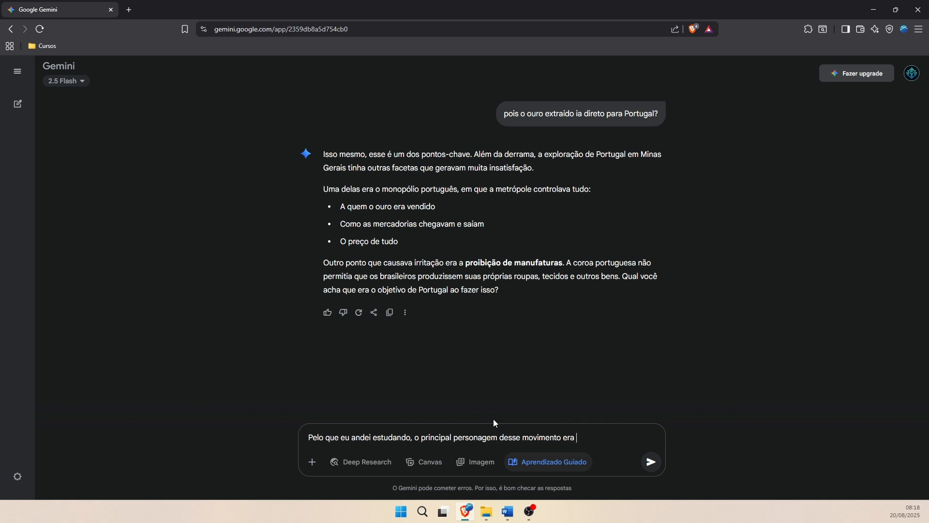
text(o Tiradentes. COnsegue me)
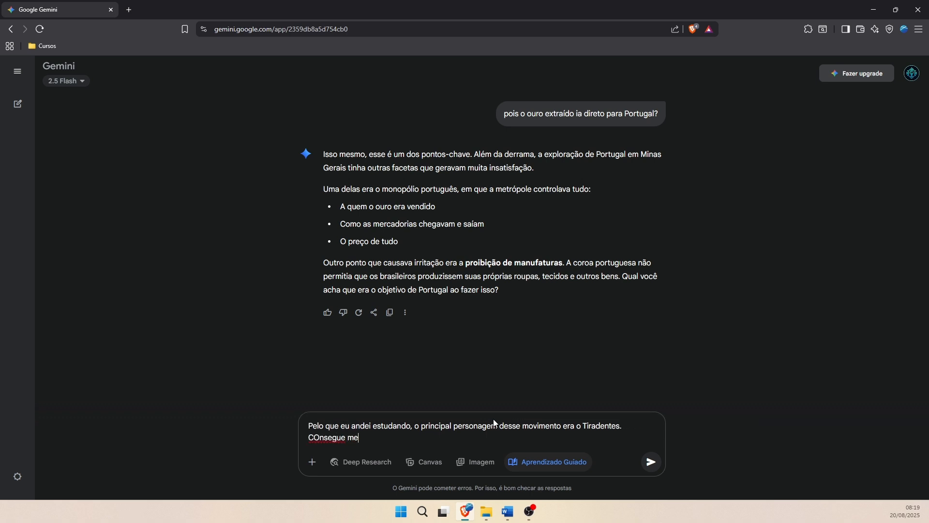
text( passar uma imagem dele?)
key(Home)
key(Right)
key(Right)
key(BackSpace)
text(o)
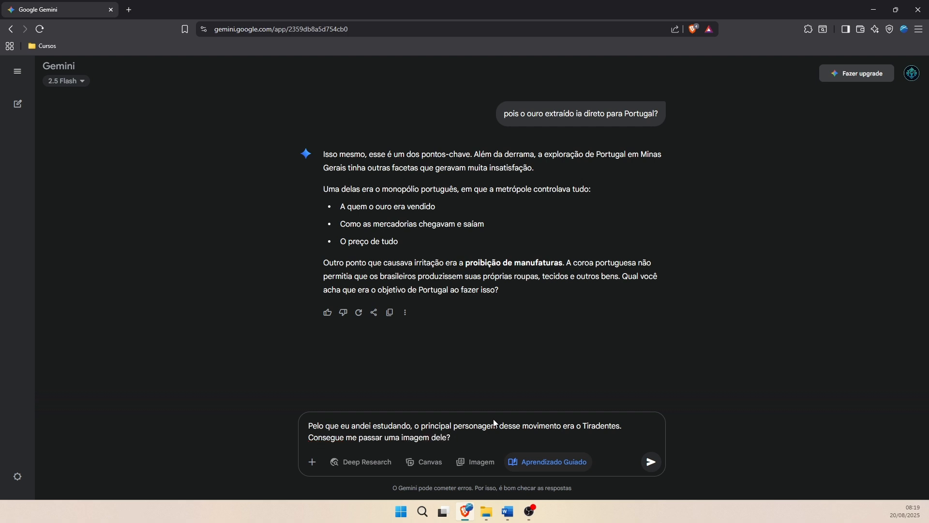
key(Up)
click(651, 462)
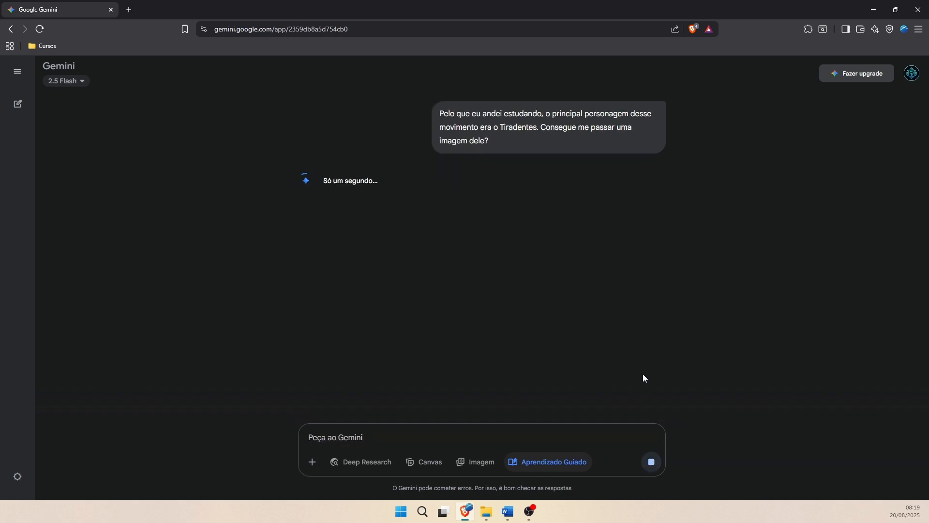
Open the Wikipedia source of the Tiradentes picture, look over the article's introduction and portrait, and return to the Gemini conversation
click(384, 243)
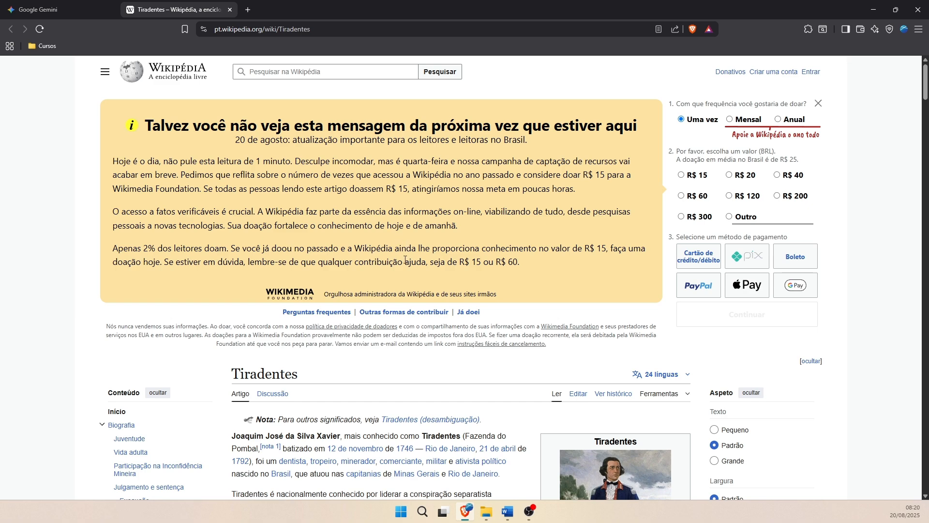
scroll(406, 260, down, 5)
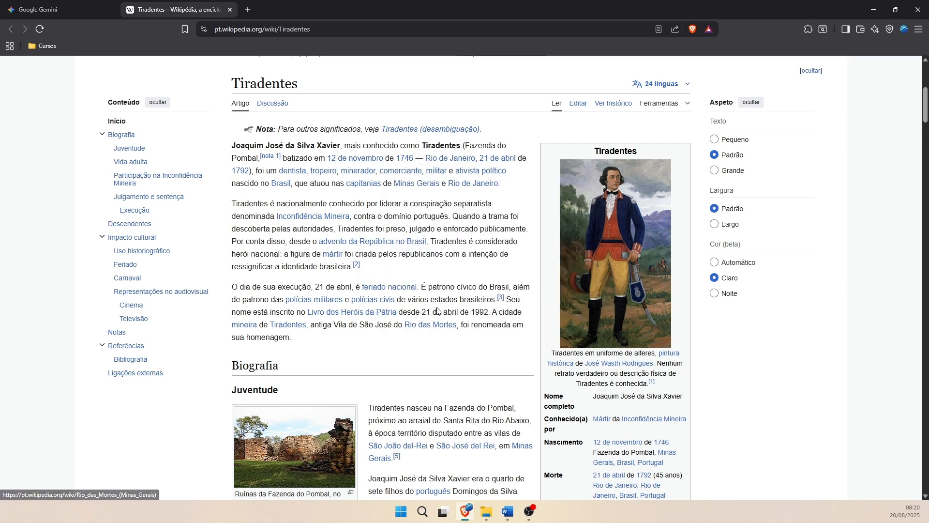
key(ctrl+Tab)
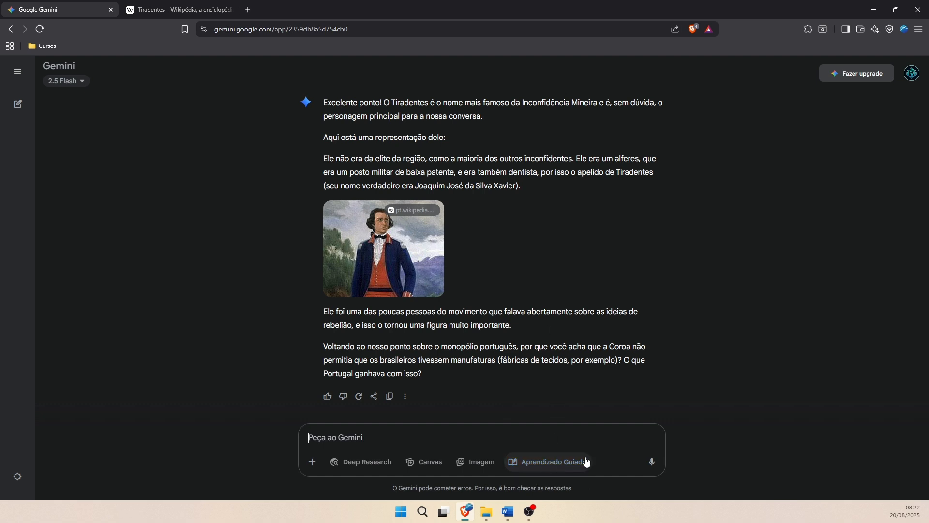
Turn off Aprendizado Guiado and request a 7-day study plan covering the main points of the Inconfidência Mineira for the test
click(557, 462)
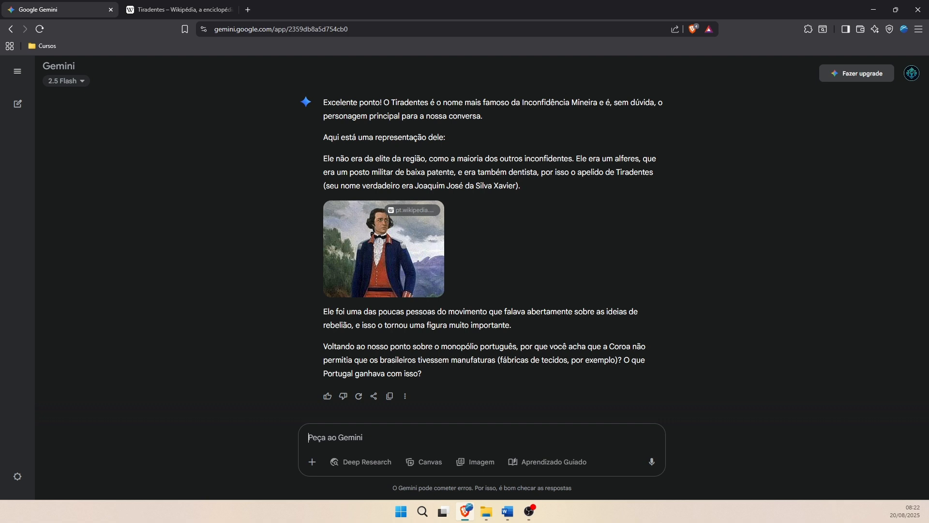
key(alt+Tab)
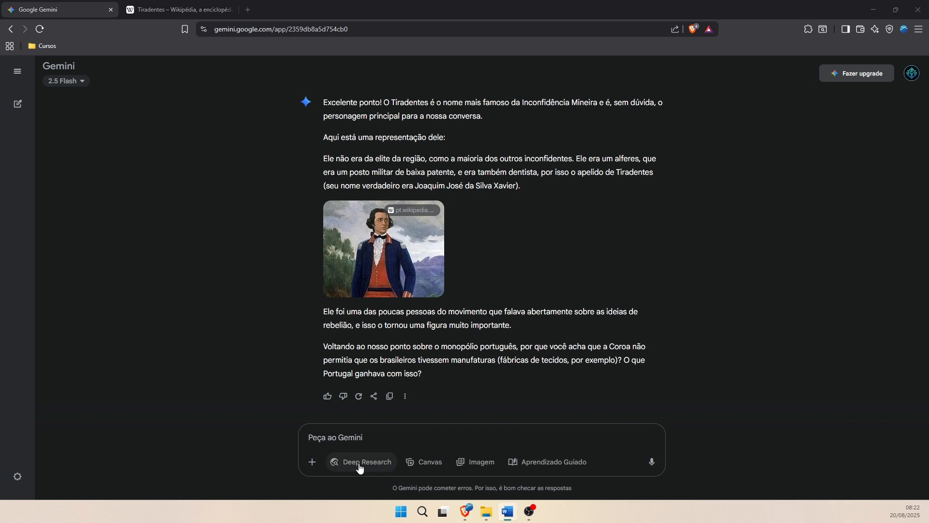
click(310, 438)
text(Agora que já tenho uma noção básica sobre esse tema da Inconfidência Mineira, seria possível elaborar um plano de estudos de 7 dias, para uma prova relacionada a esse tema? Preciso estudar os pontos principais, para conseguir ir bem nesse teste)
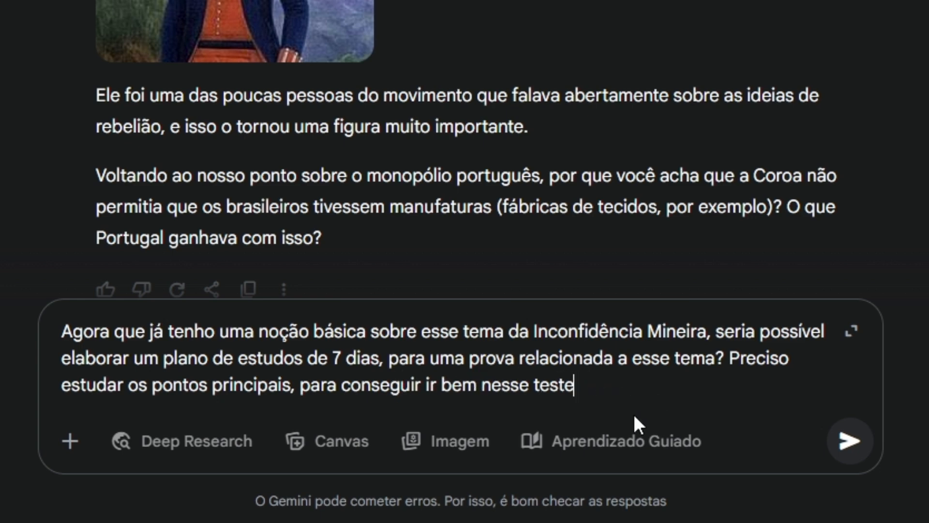
key(Return)
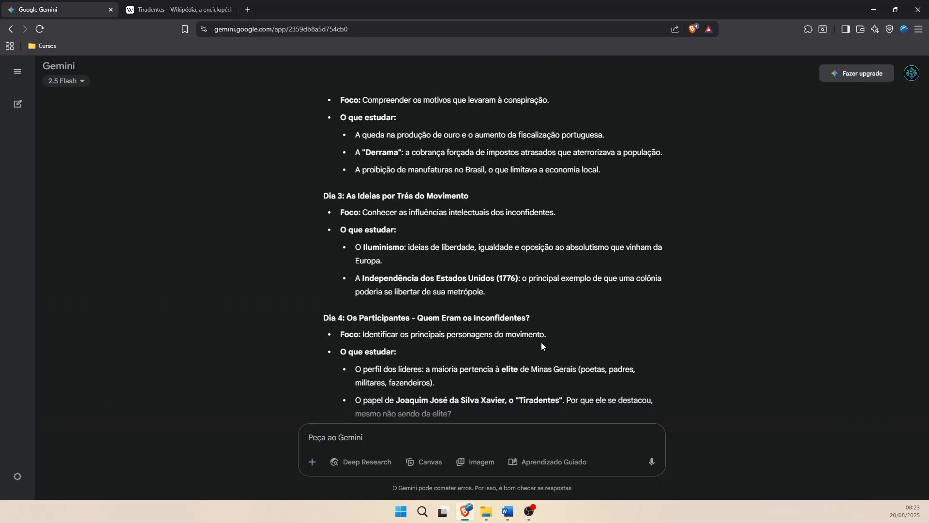
Read through the seven-day Inconfidência Mineira study plan from its introduction to the closing question after Dia 7
scroll(540, 342, up, 8)
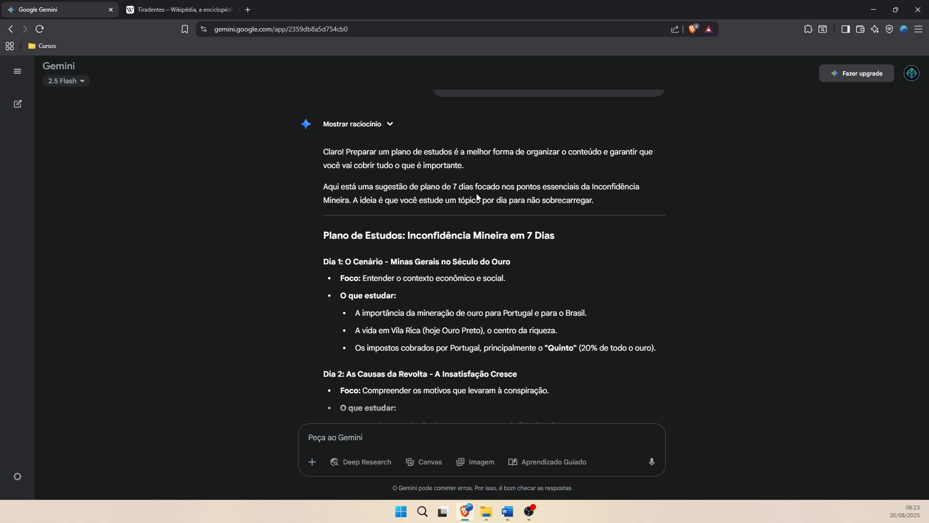
scroll(479, 198, down, 1)
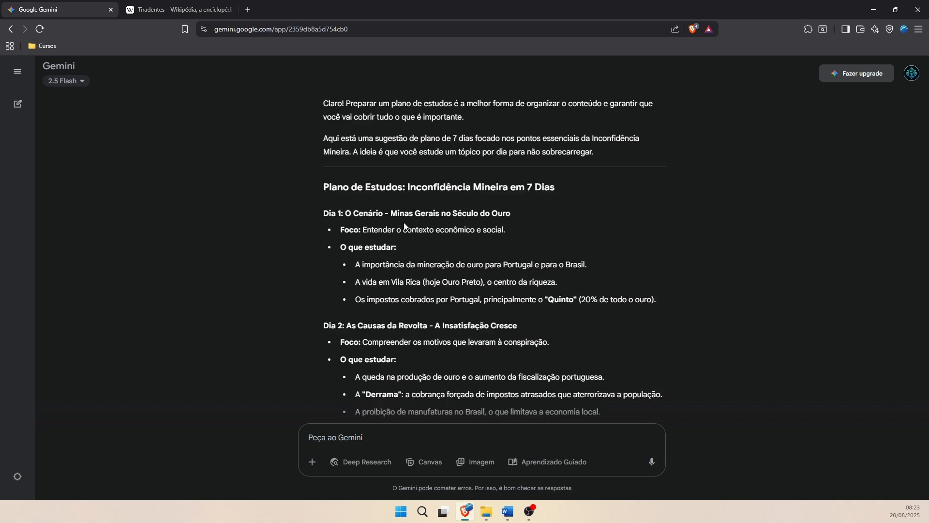
scroll(407, 228, down, 2)
scroll(416, 228, down, 15)
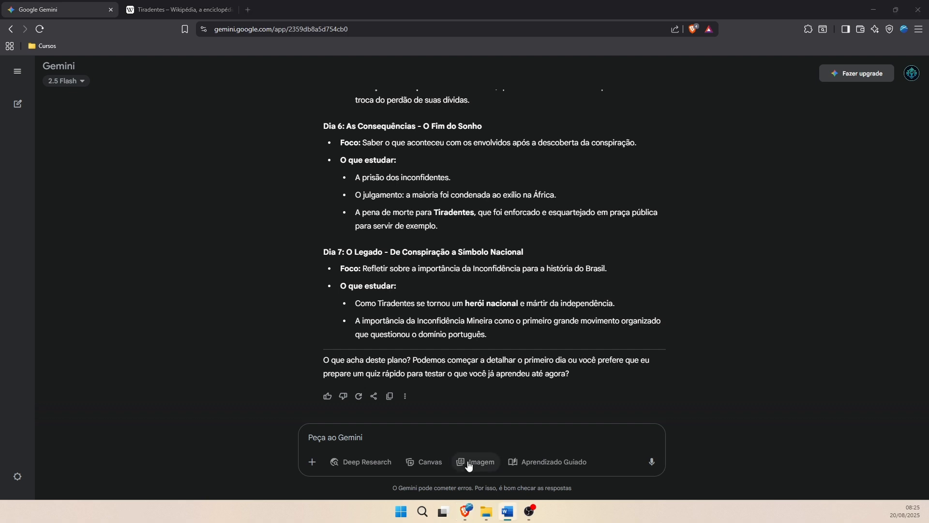
Send the request "Exatamente, crie um simulado de 8 perguntas sobre o tema, para que eu possa testar meus conhecimentos"
click(464, 441)
text(Exatamente, crie)
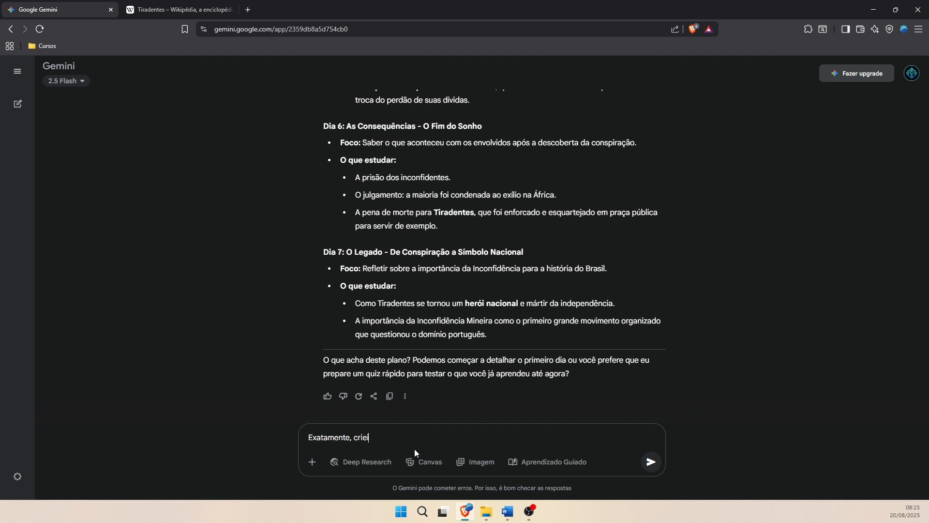
text( um simu)
text(lado de 8 perguntas sobre o tema, para que )
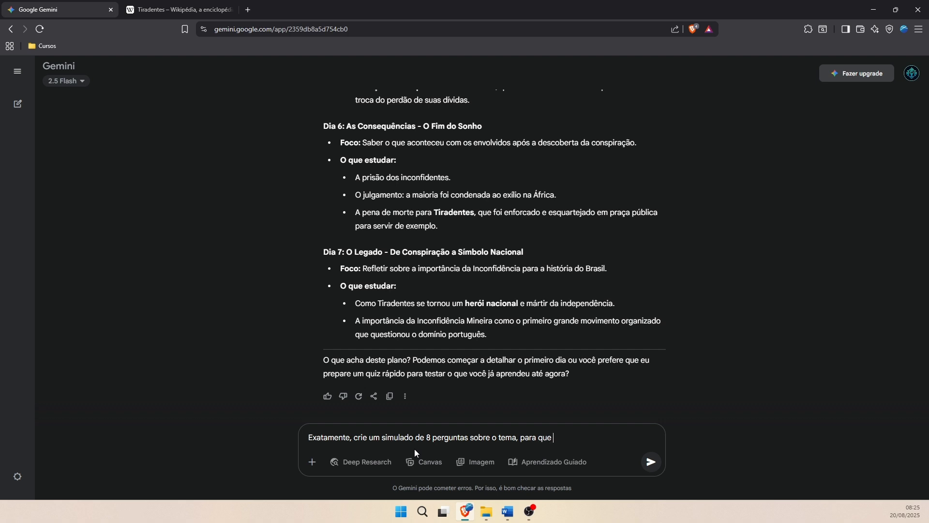
text(eu possa testar meus co)
text(nhecimentos)
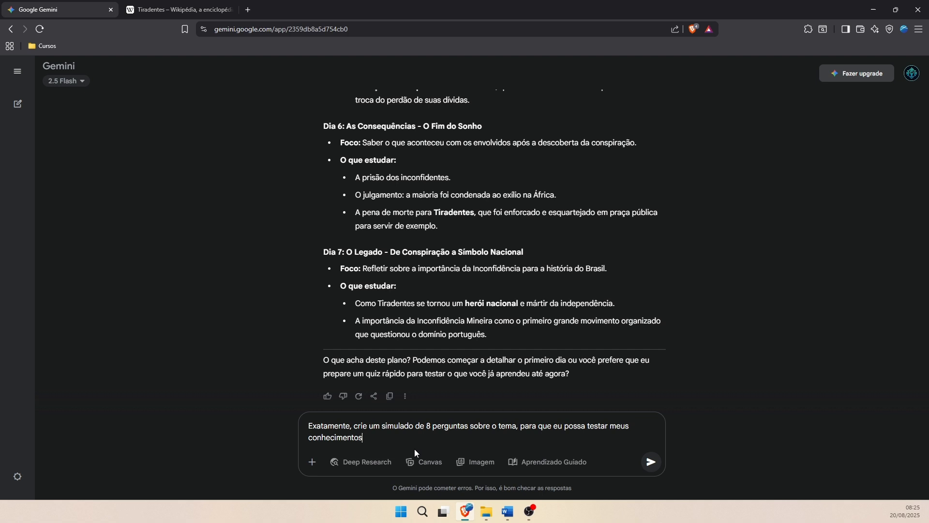
key(Return)
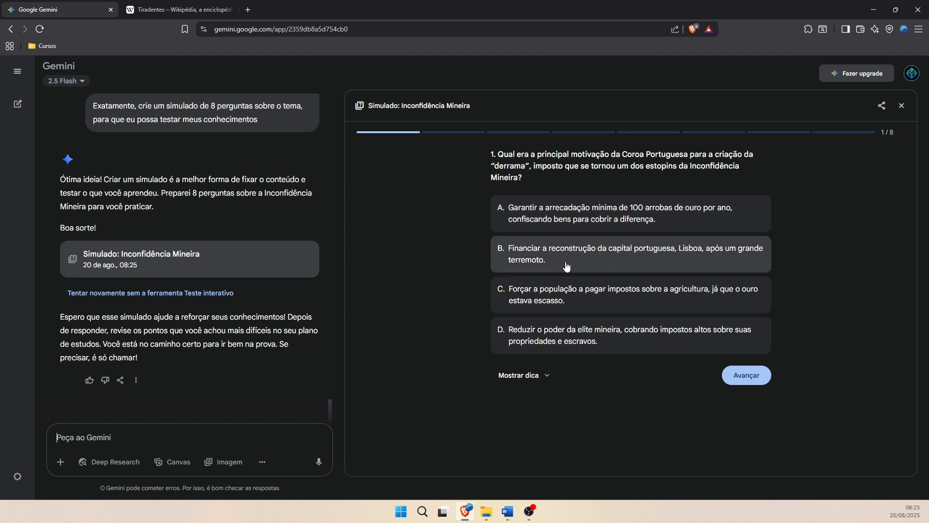
Answer questions 1 to 4 of the Inconfidência Mineira quiz with options A, C, B and C, and advance to question 5
click(631, 220)
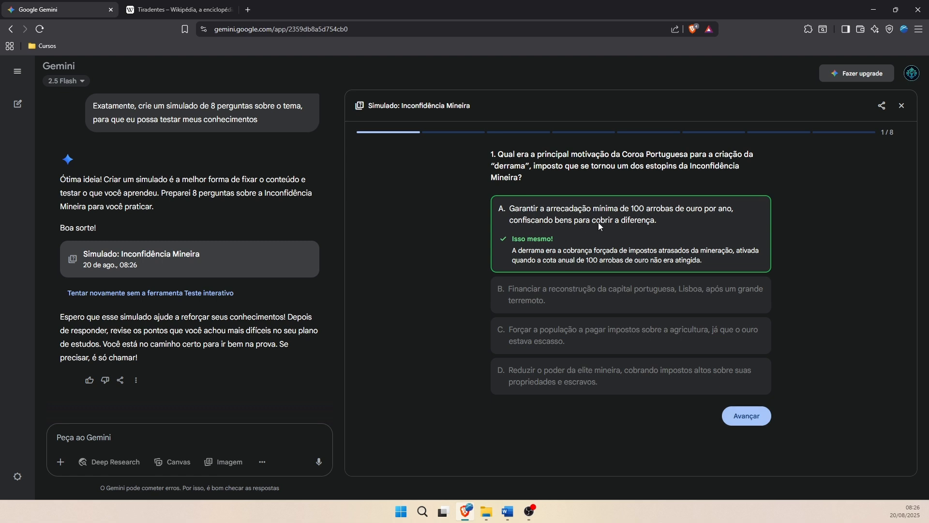
click(755, 415)
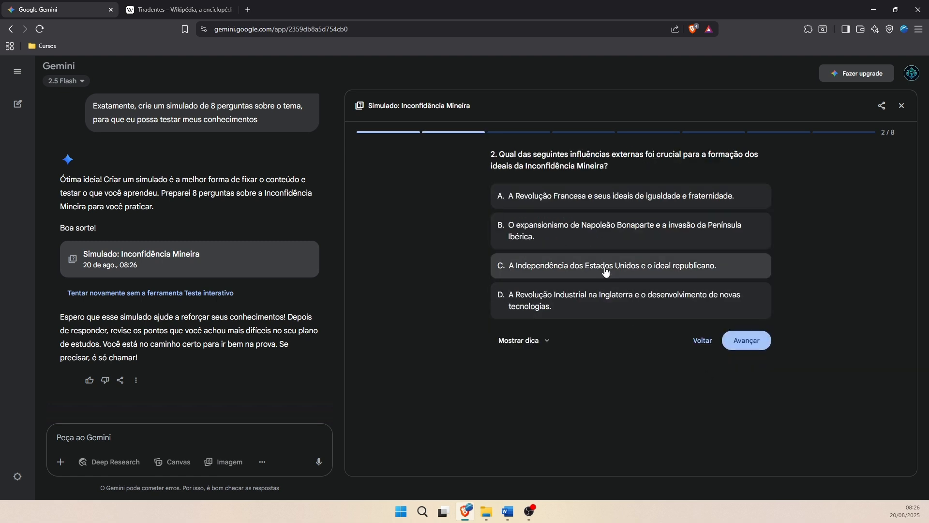
click(608, 269)
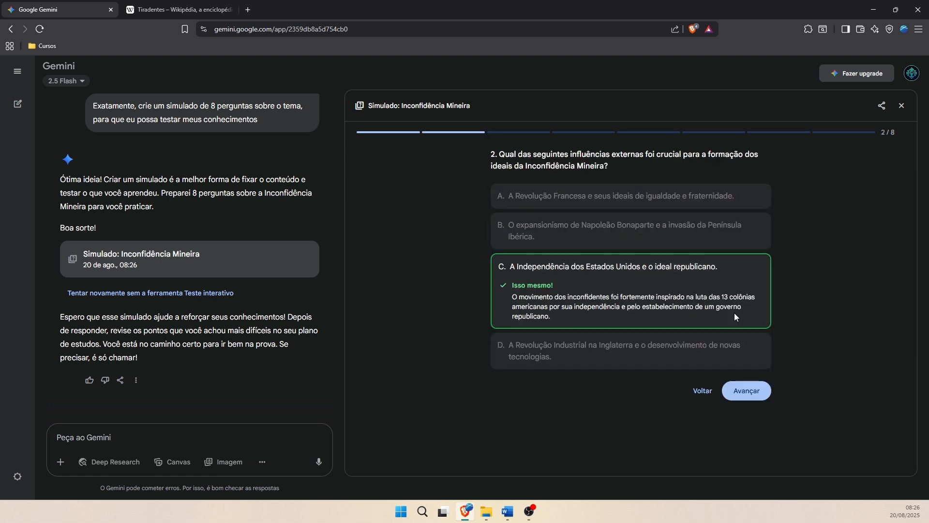
click(745, 390)
click(590, 231)
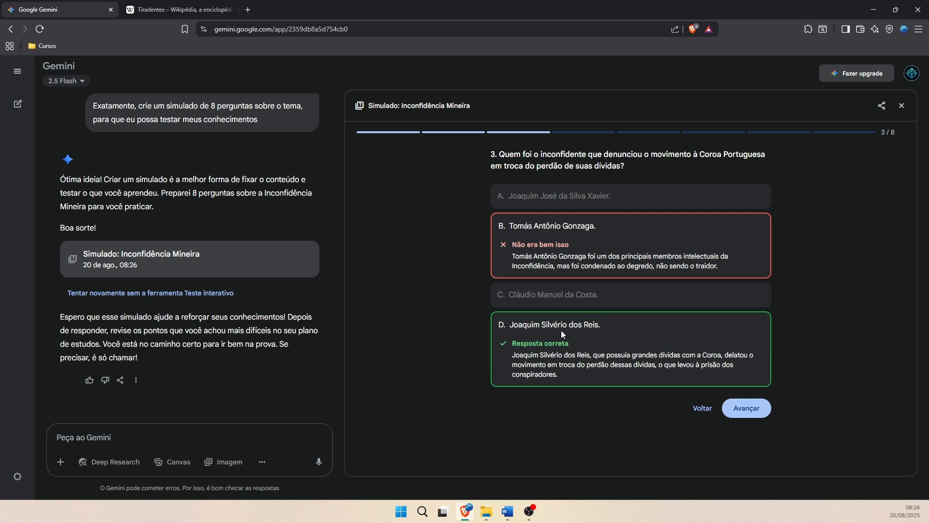
click(746, 407)
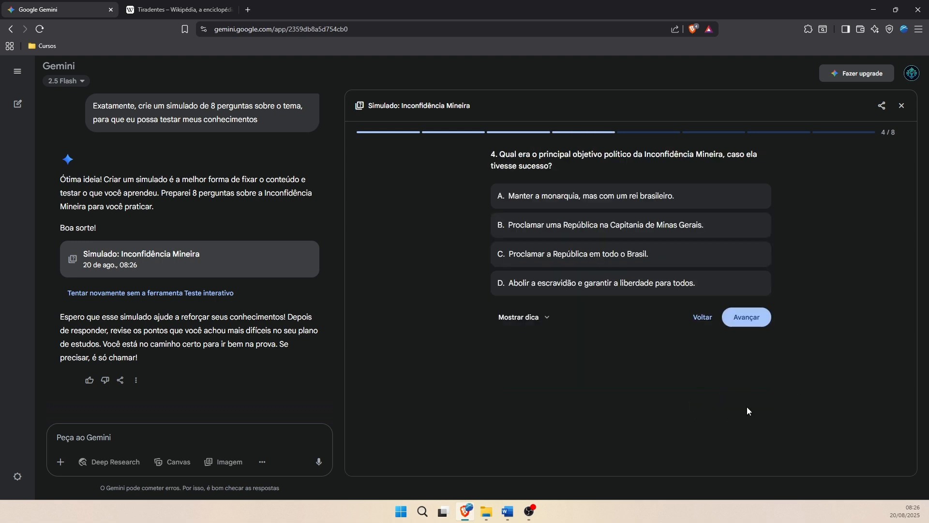
click(619, 253)
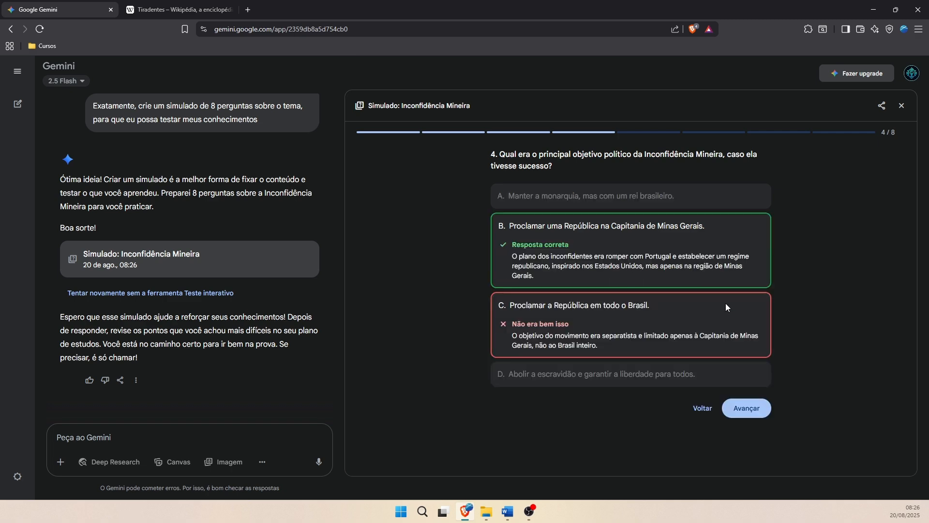
click(746, 408)
Answer quiz questions 5 to 8 with options B, A, D and C, and finish the quiz
click(629, 241)
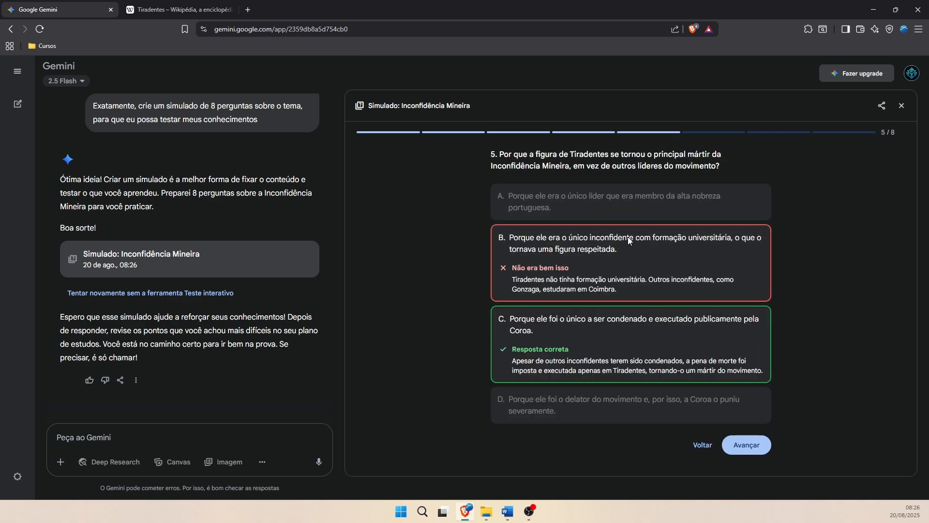
click(740, 446)
click(675, 197)
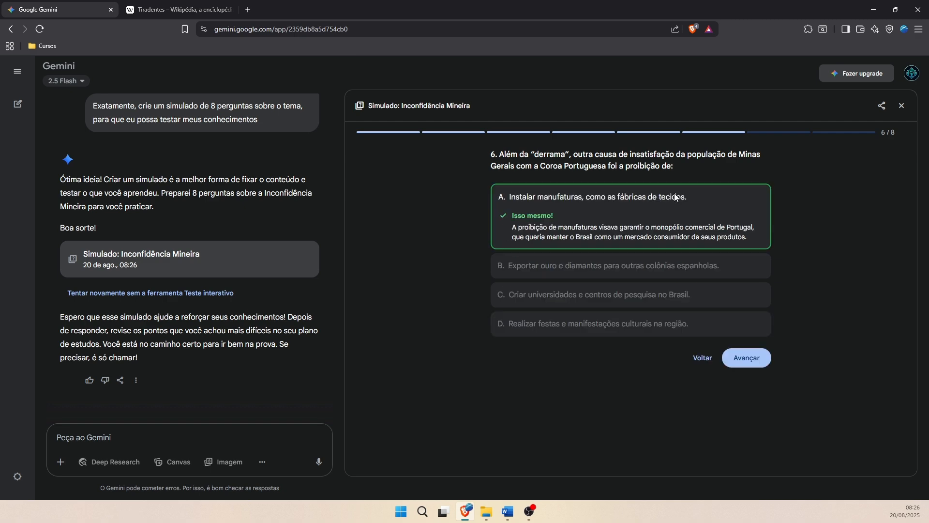
click(746, 357)
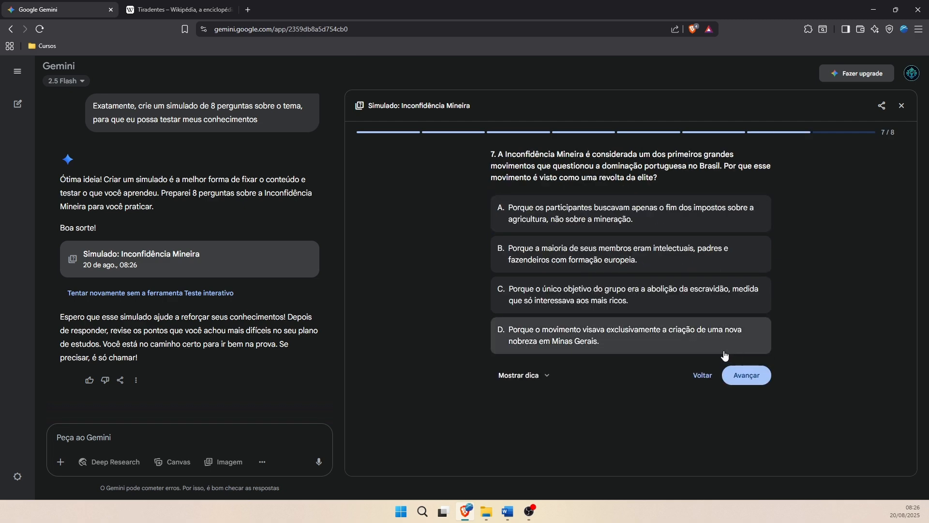
click(608, 341)
click(738, 466)
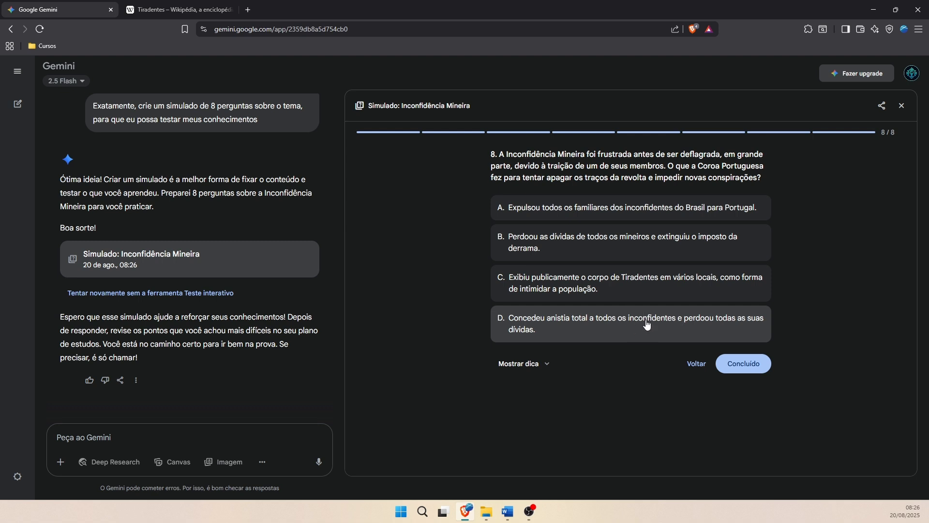
click(654, 287)
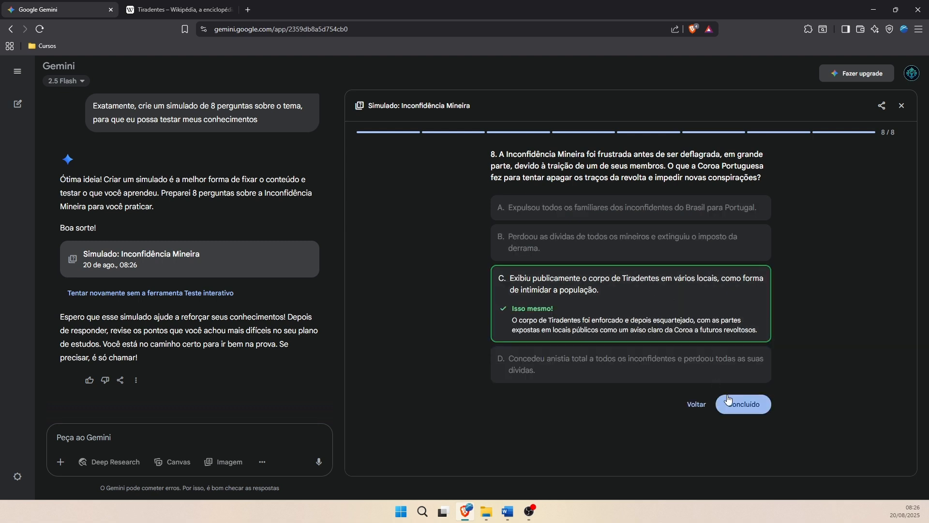
click(745, 405)
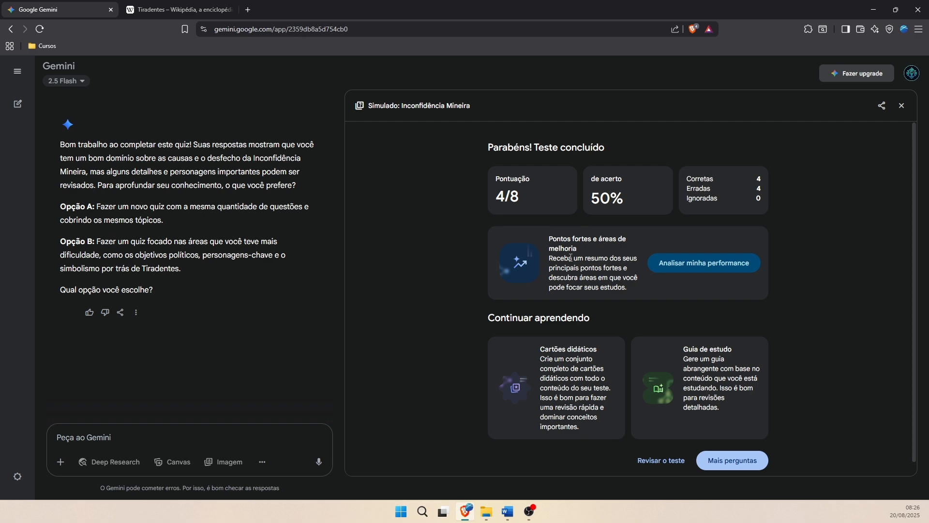
Generate the performance analysis for the completed quiz and read through its strengths and areas to improve
click(671, 263)
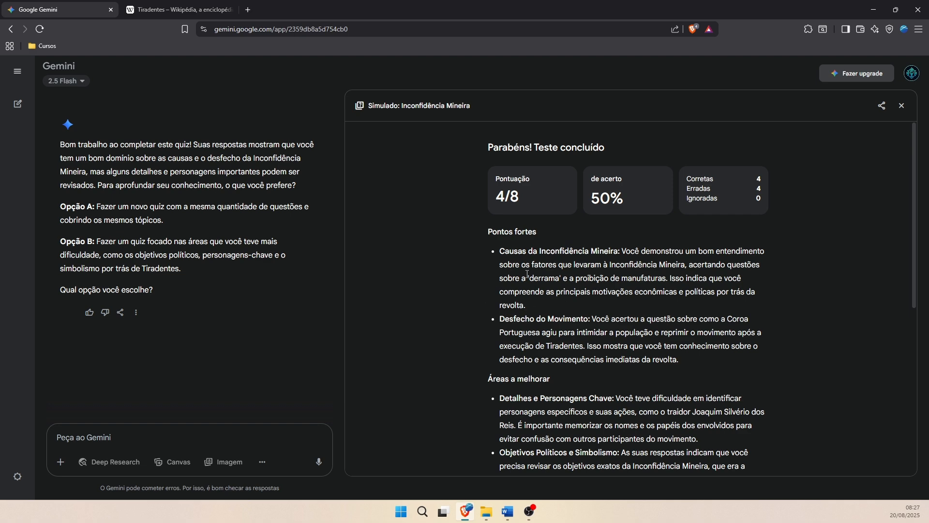
scroll(530, 302, down, 3)
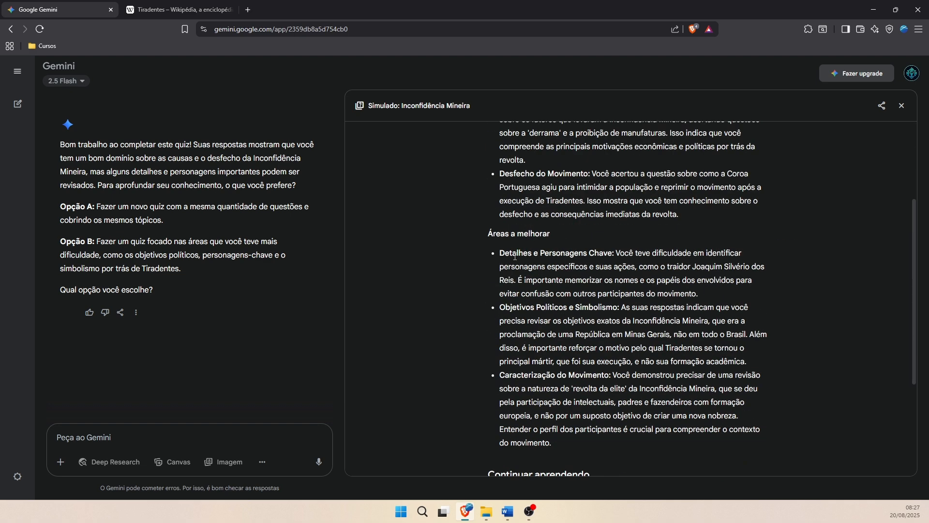
scroll(539, 292, down, 3)
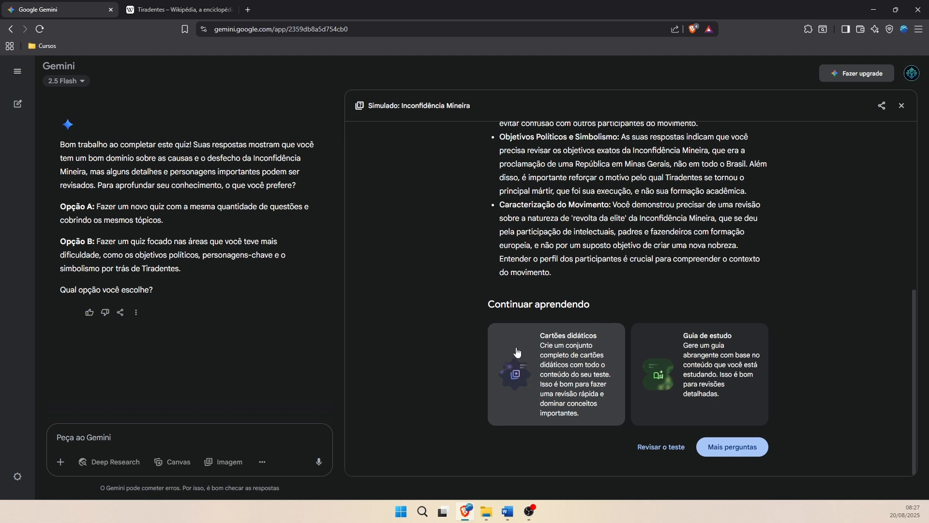
Create flashcards from the quiz content and go through the first cards up to card 3, revealing the answers on the first two
click(533, 353)
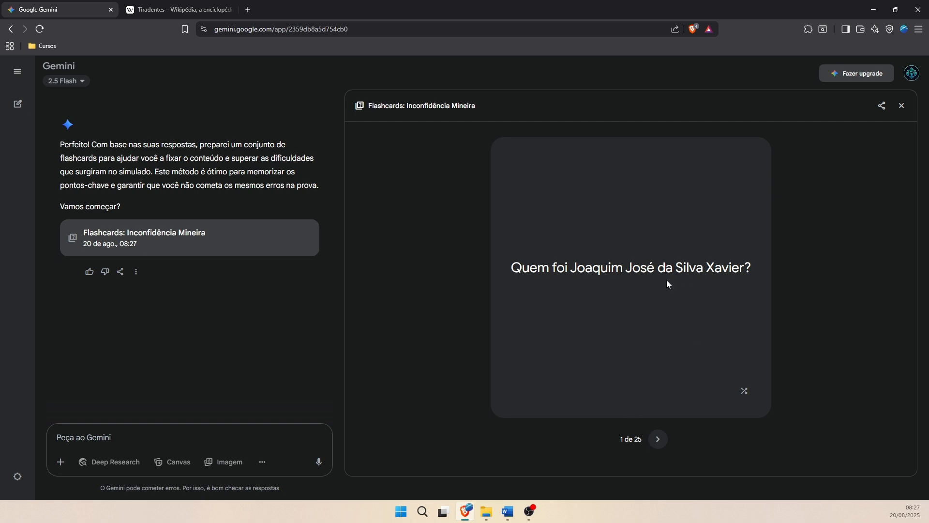
click(718, 276)
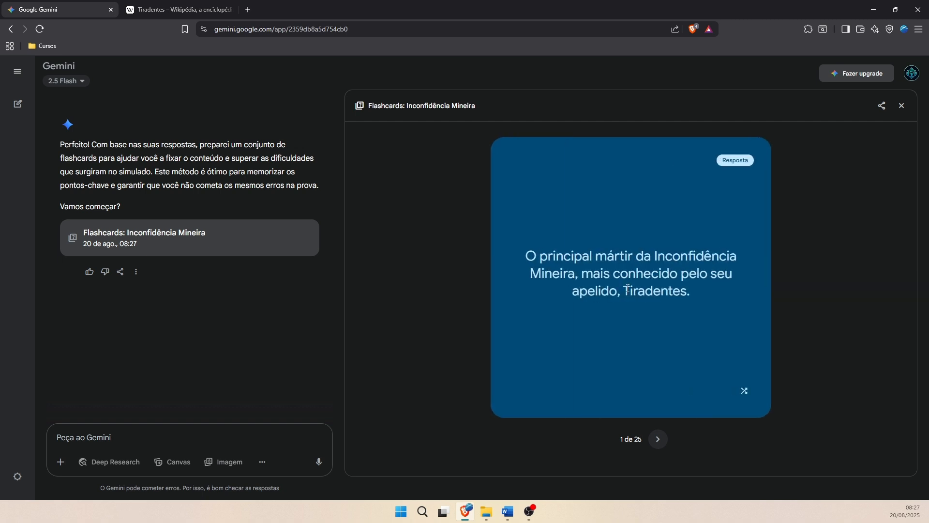
click(658, 438)
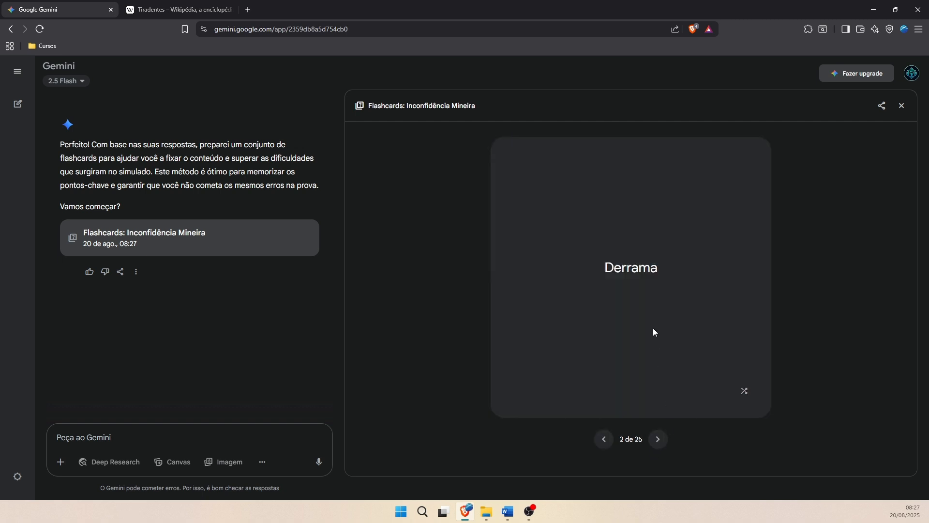
click(665, 277)
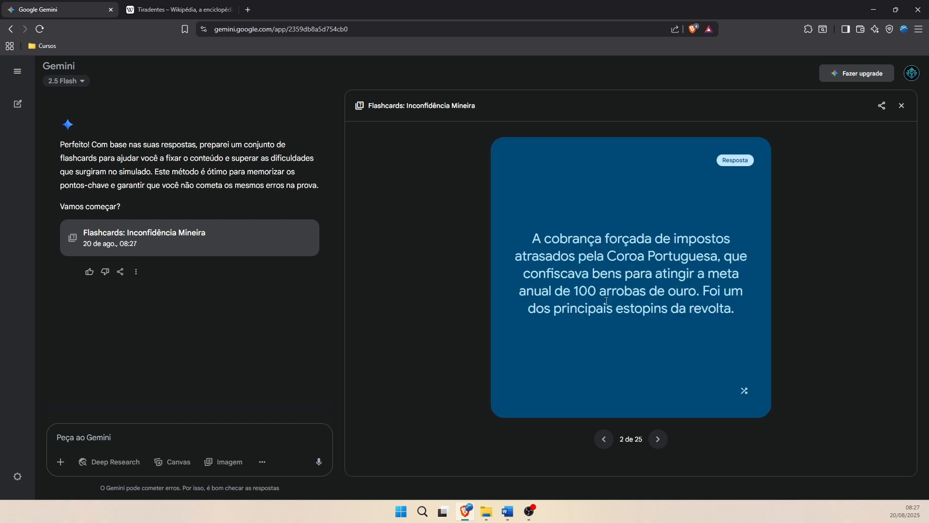
click(657, 438)
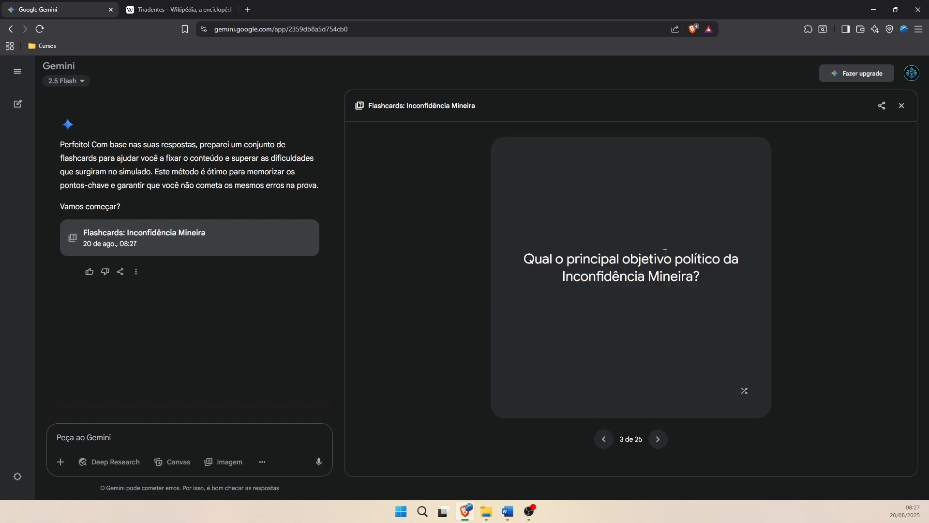
click(678, 290)
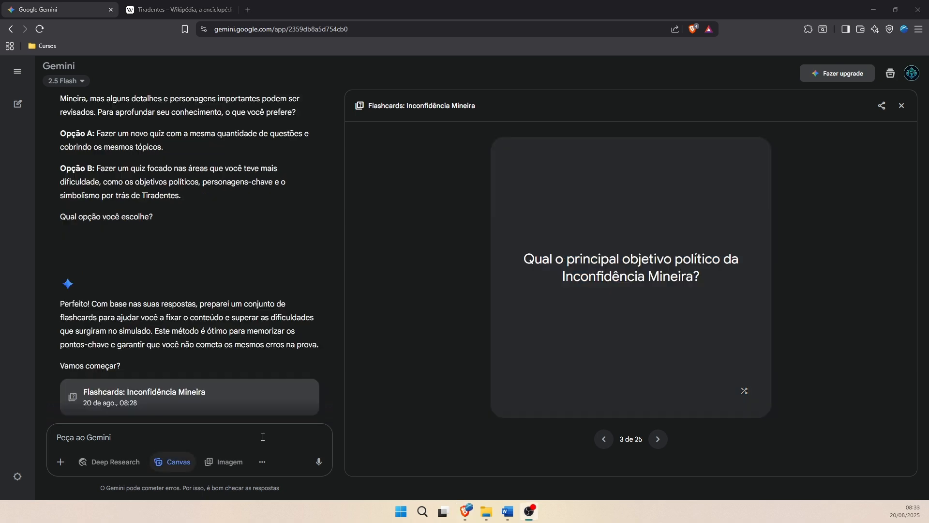
Request a Canvas document with a detailed Inconfidência Mineira guide to prepare for the test, and skim the guide through its final section
text(Crie um documento com um guia, detalhando tudo o que for possível e necessário sobre o tema da Inconfidência Mineira, para que eu me prepare para o teste da melhor forma)
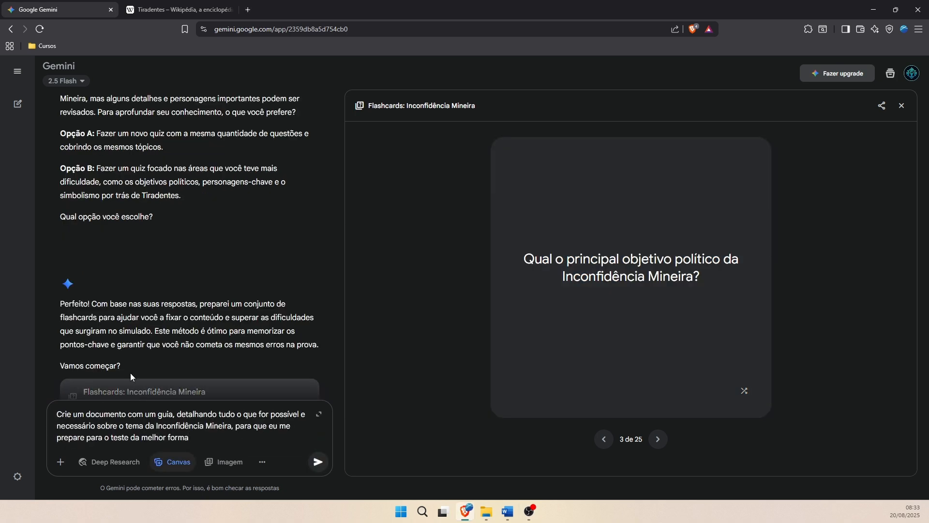
scroll(159, 309, down, 1)
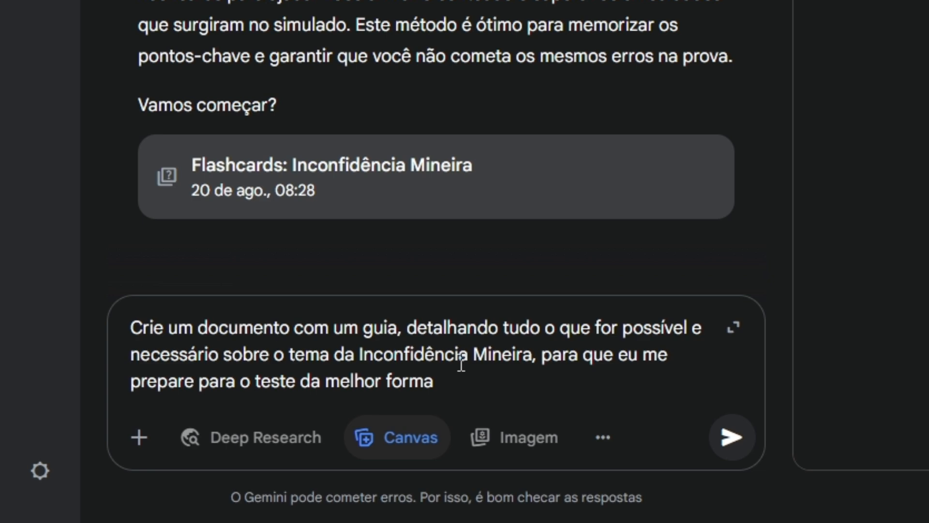
click(442, 381)
click(731, 438)
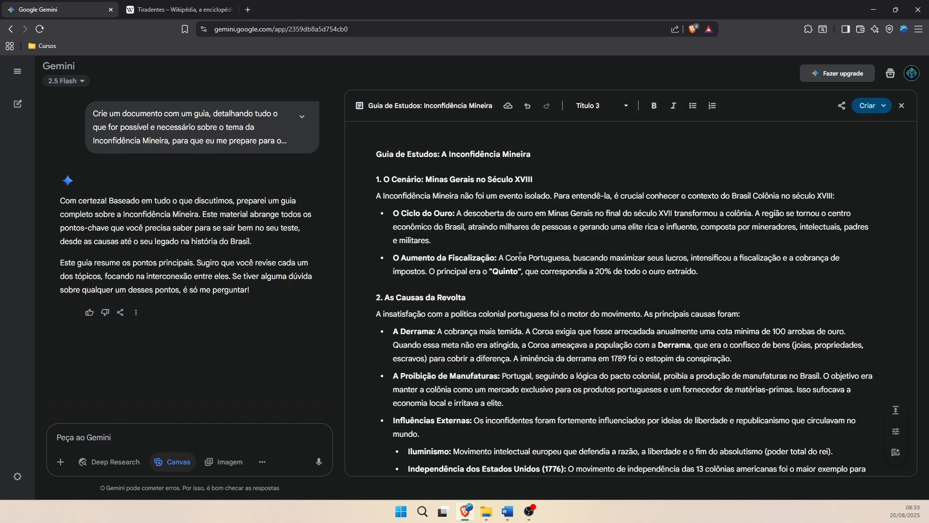
scroll(543, 182, down, 15)
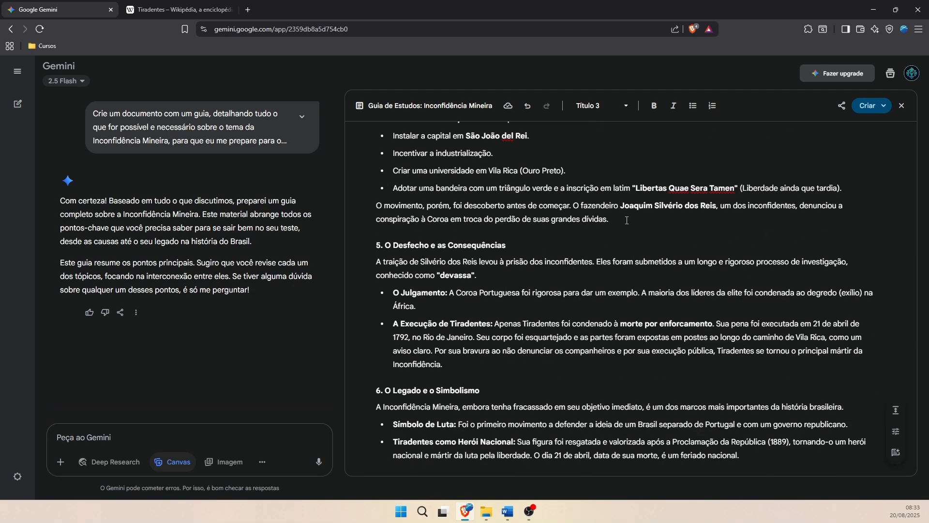
scroll(653, 312, up, 15)
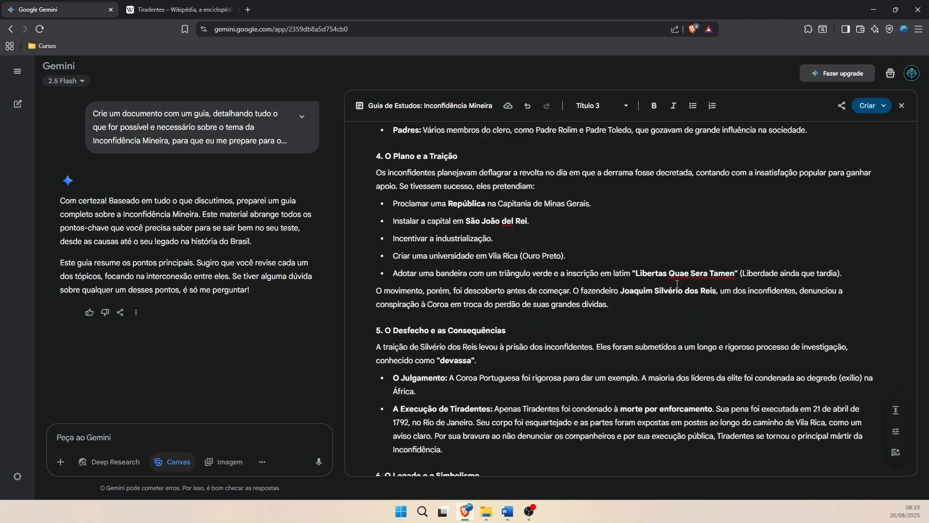
Start a public share link for the study guide, dismiss it, and copy the guide's content instead
click(842, 105)
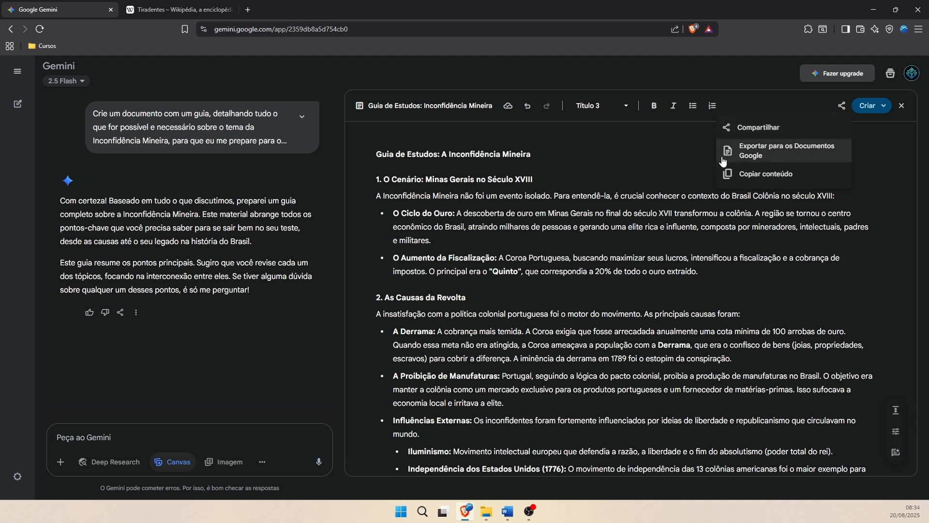
click(774, 127)
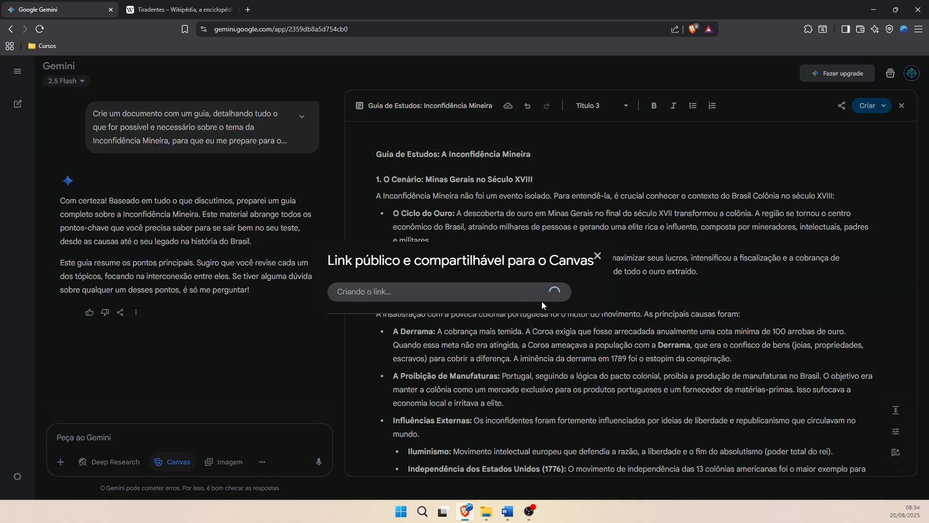
click(597, 255)
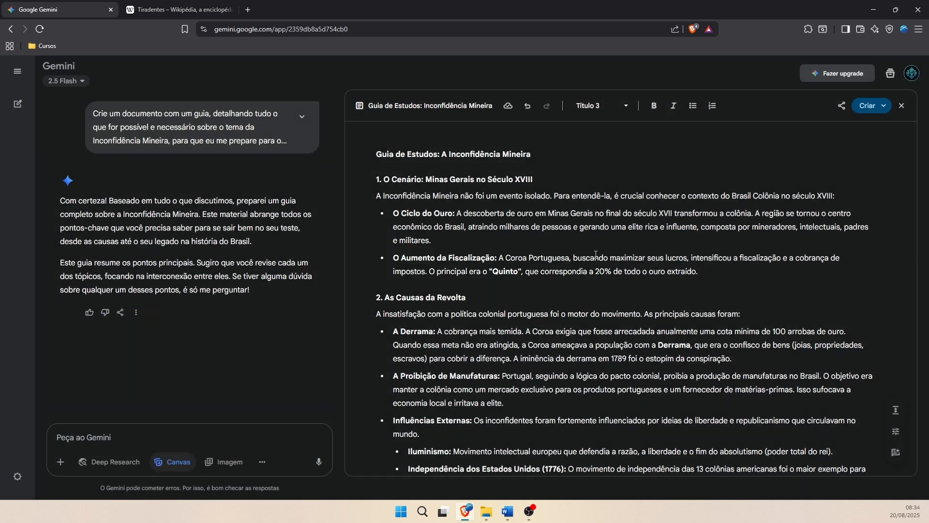
click(840, 115)
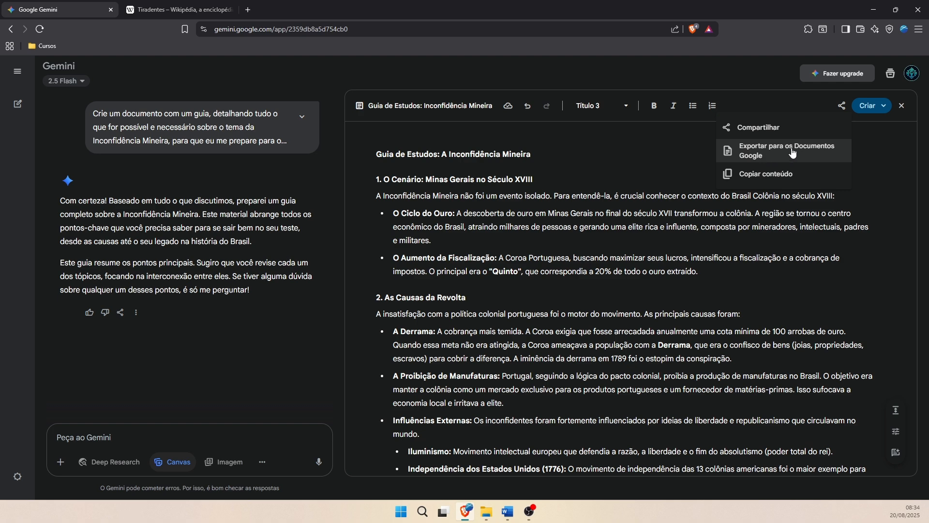
click(783, 154)
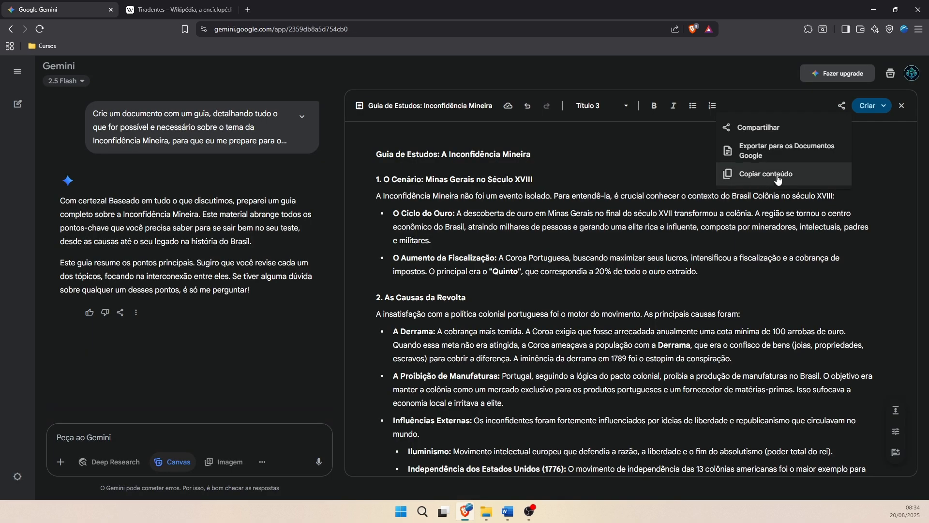
click(764, 175)
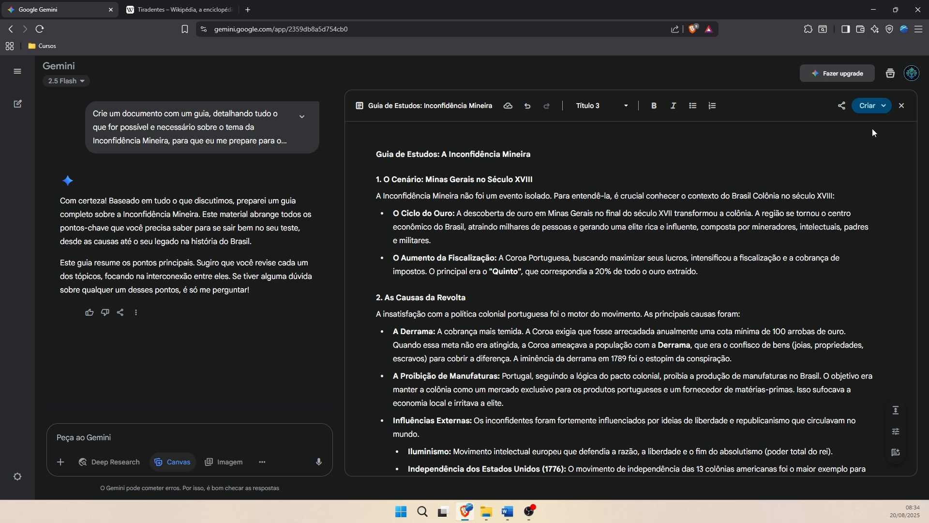
Create a Resumo em Áudio from the study guide, play its opening, and pause the playback
click(875, 108)
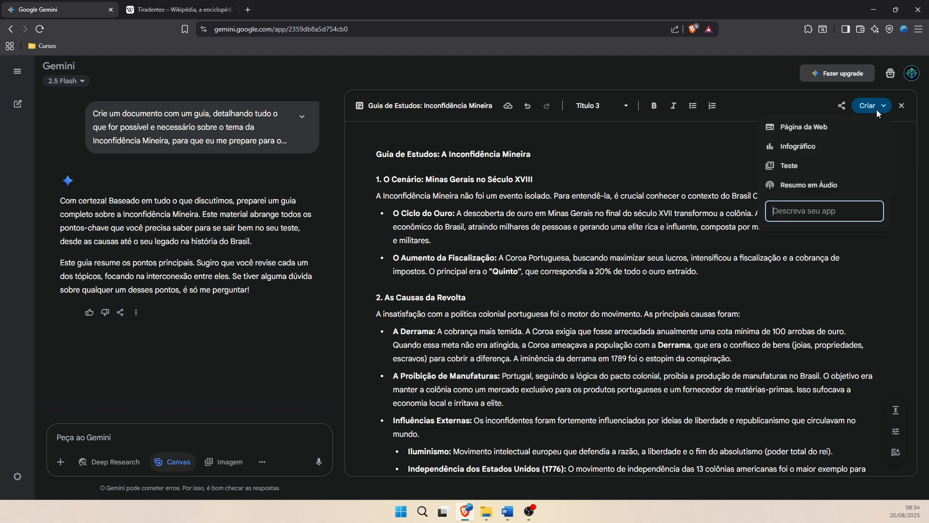
click(810, 186)
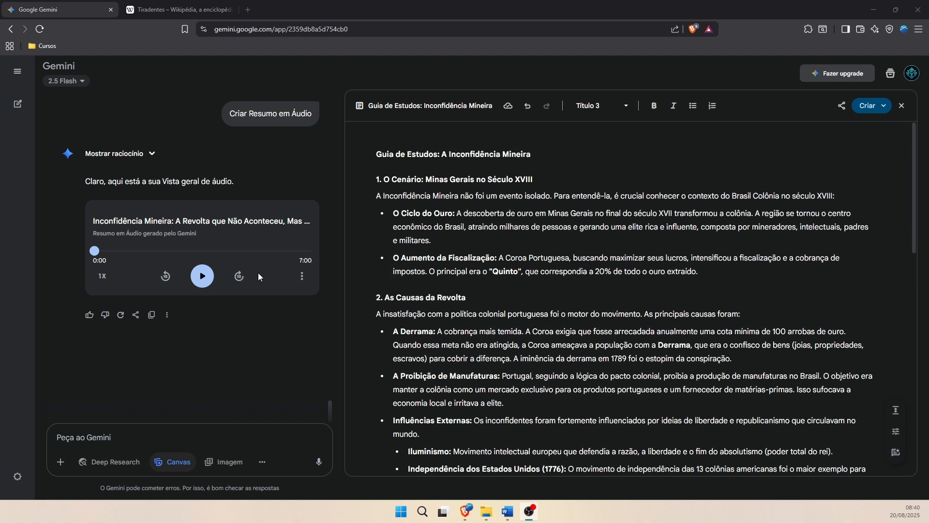
click(203, 280)
click(204, 280)
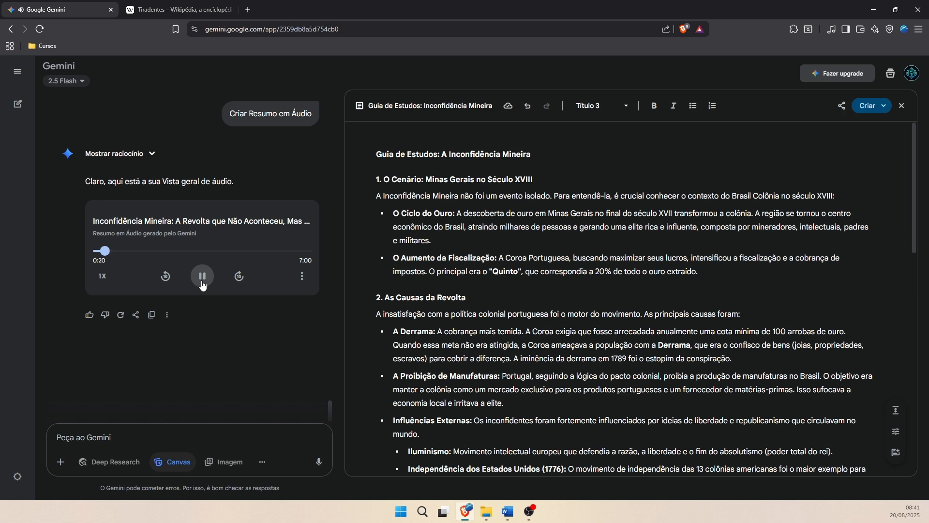
Play the audio summary from about 1:24, pause it, and create a public share link for the conversation
click(134, 257)
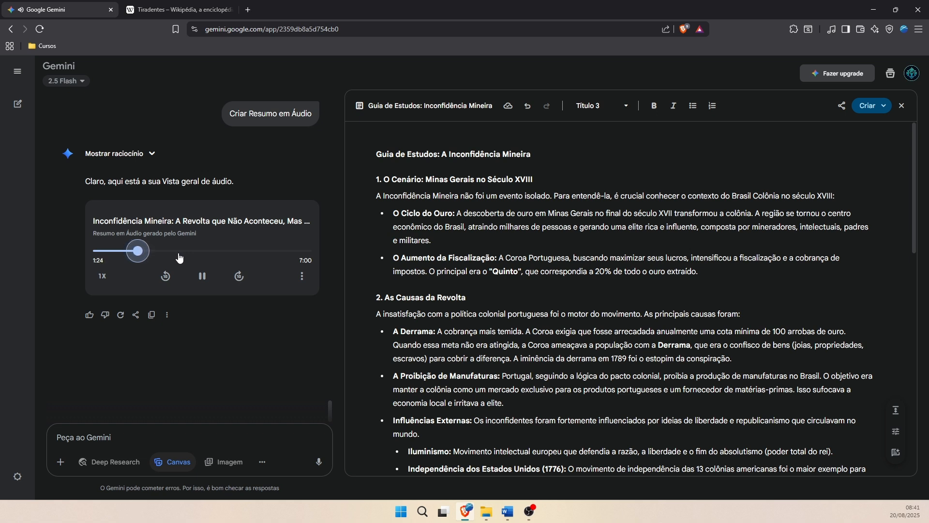
click(199, 283)
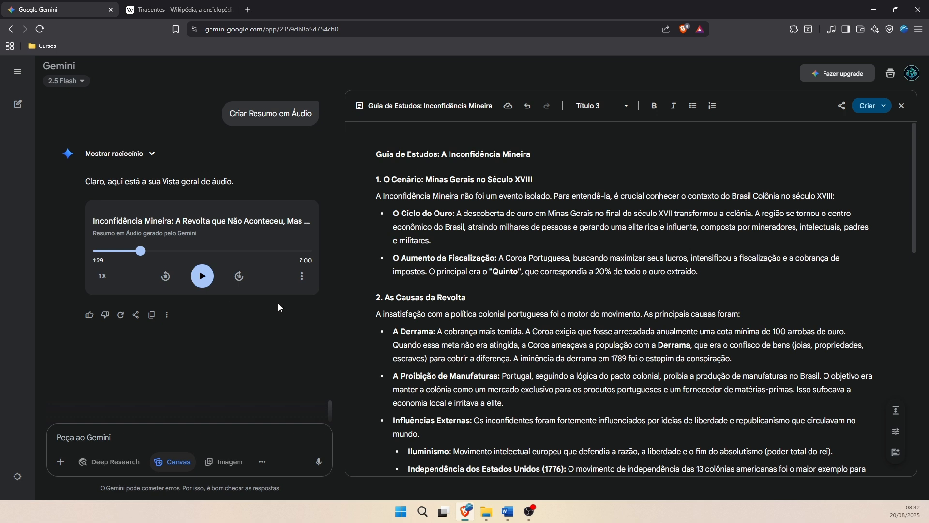
click(301, 276)
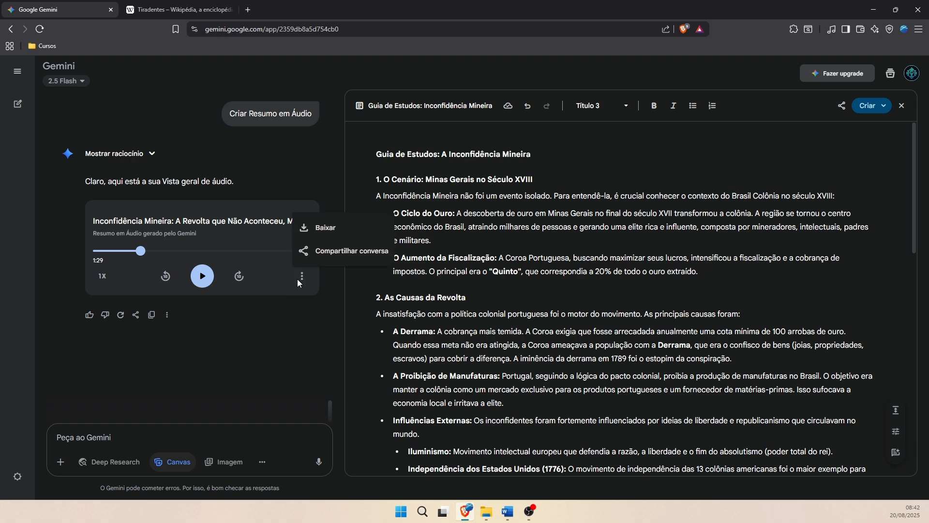
click(345, 252)
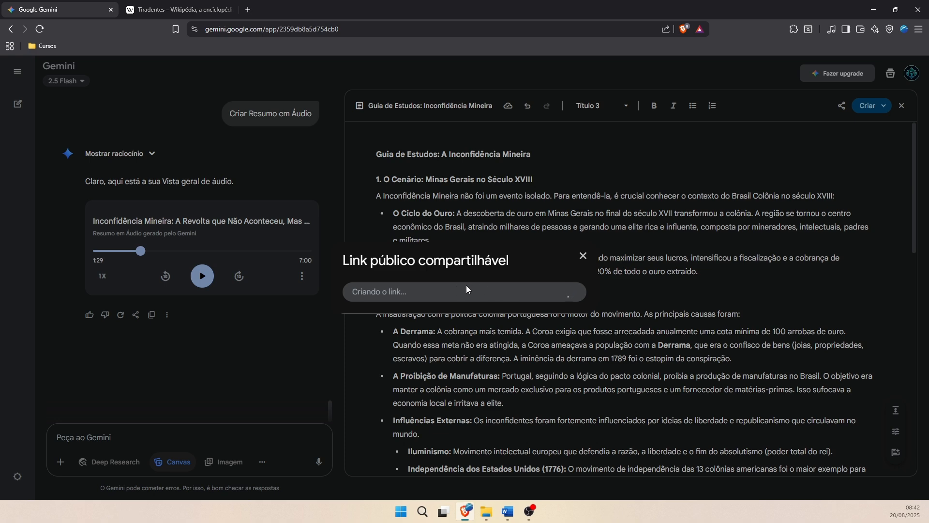
click(583, 252)
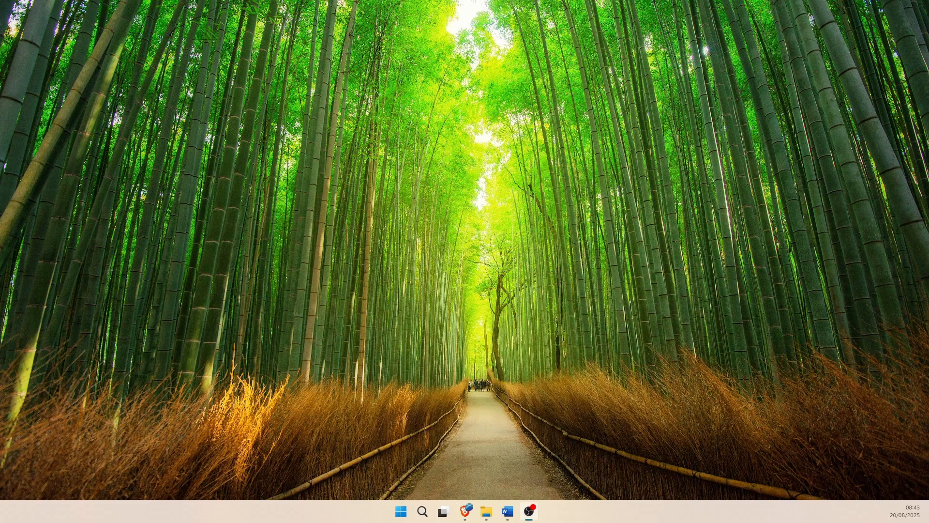
key(alt+Tab)
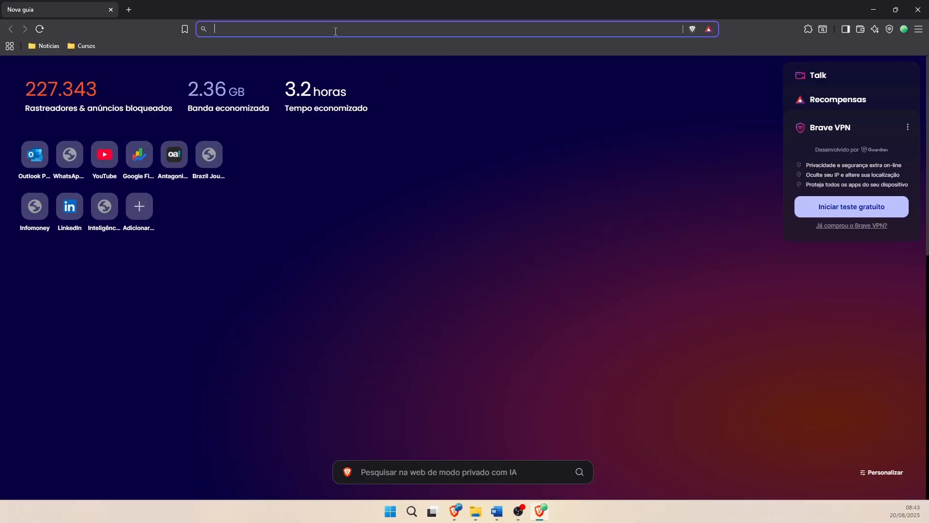
text(https://g.co/gemini/share/414a90973f0d)
key(Return)
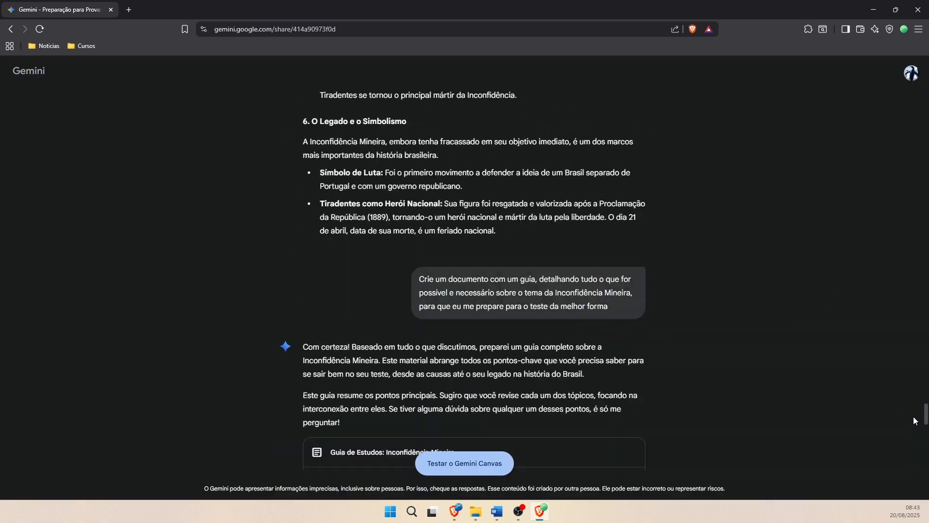
scroll(922, 467, up, 10)
scroll(921, 467, down, 10)
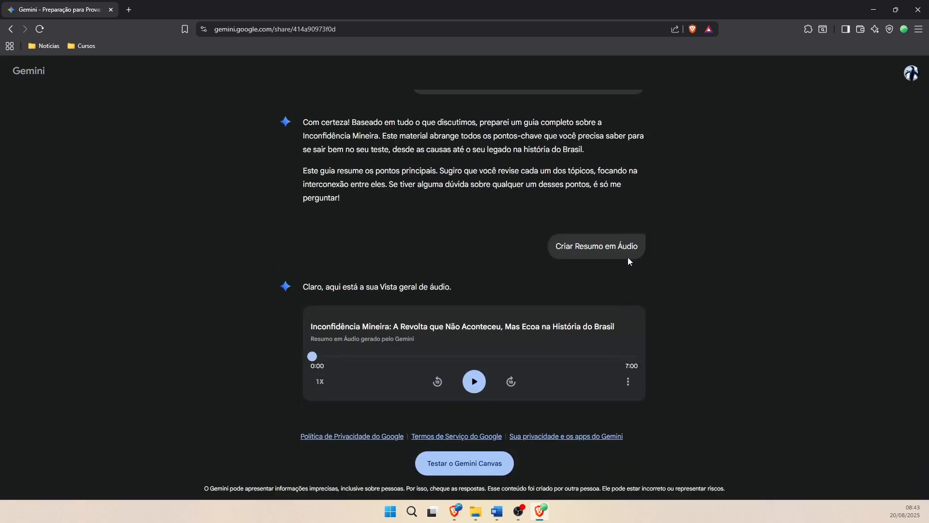
Briefly play the shared audio summary, check its extra options, and close the browser window
click(475, 380)
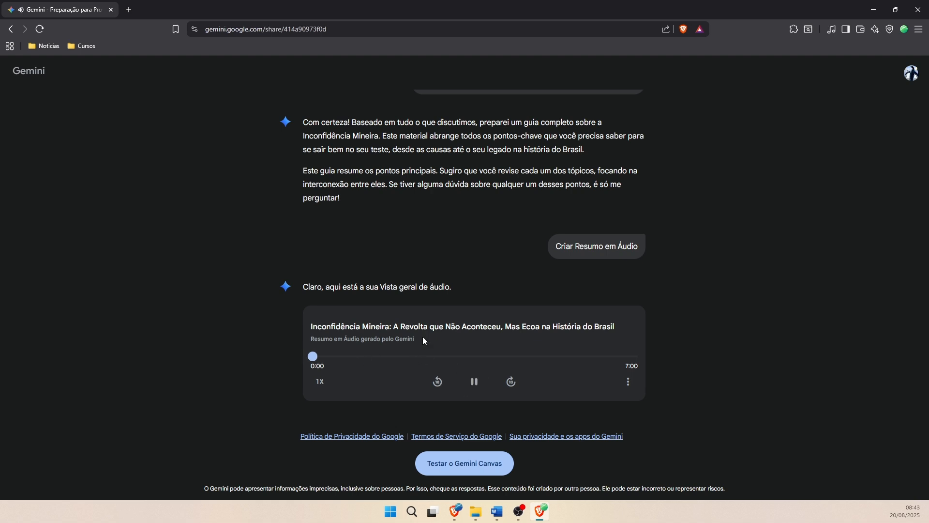
click(475, 386)
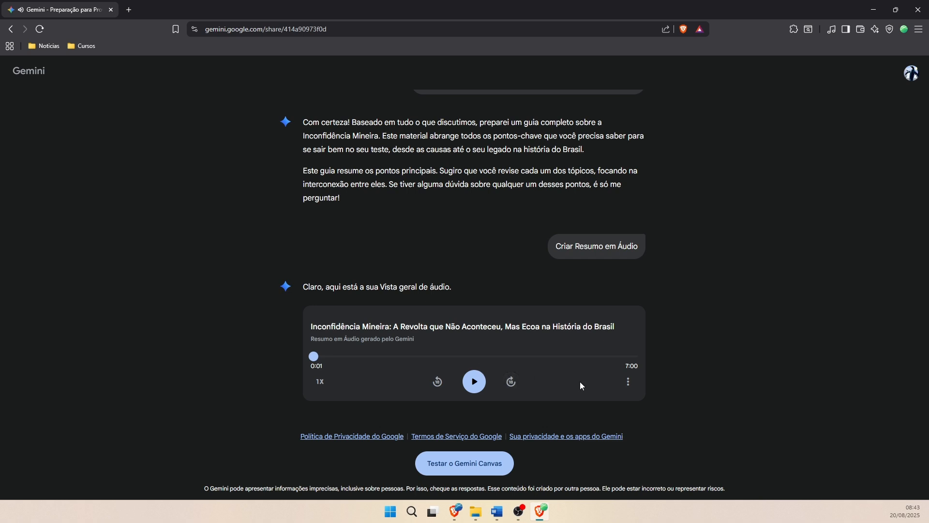
click(628, 380)
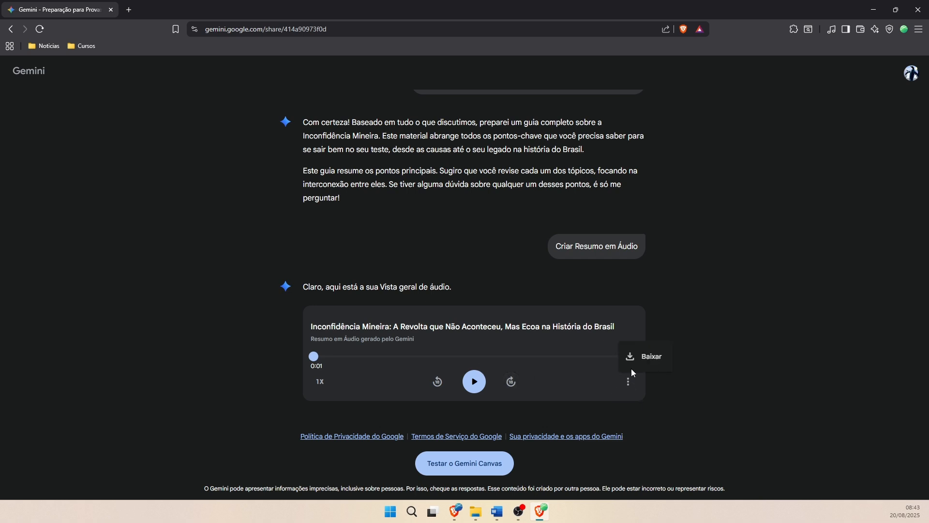
click(787, 122)
click(918, 10)
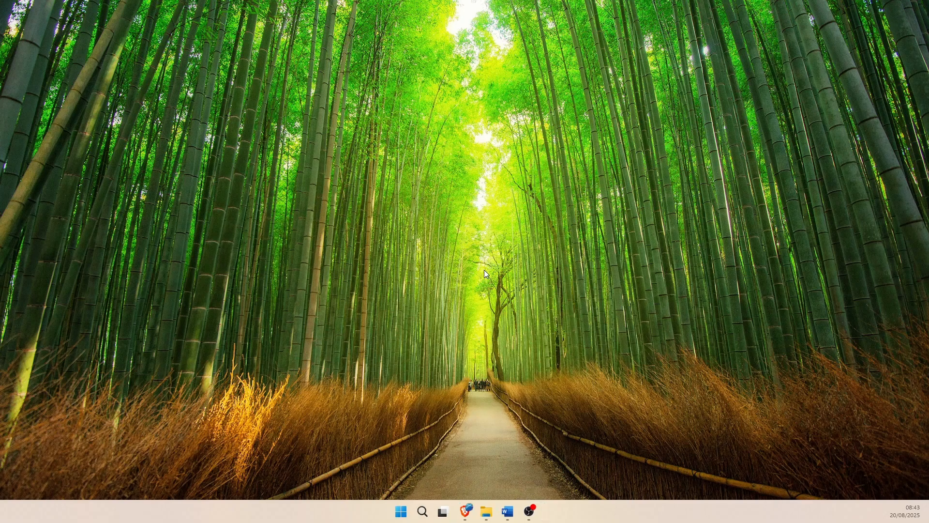
Return to the original Gemini conversation and download the audio summary as an MP3 to Área de Trabalho under the suggested name
click(466, 511)
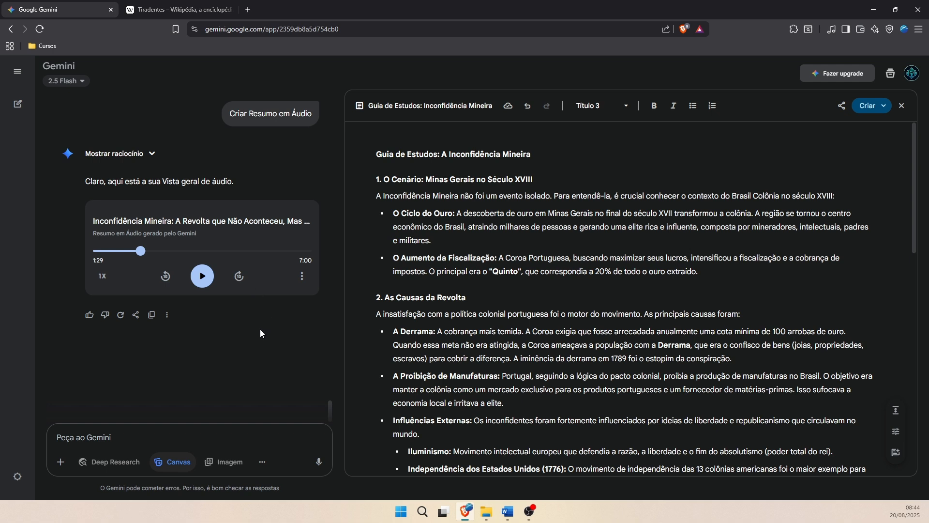
click(301, 276)
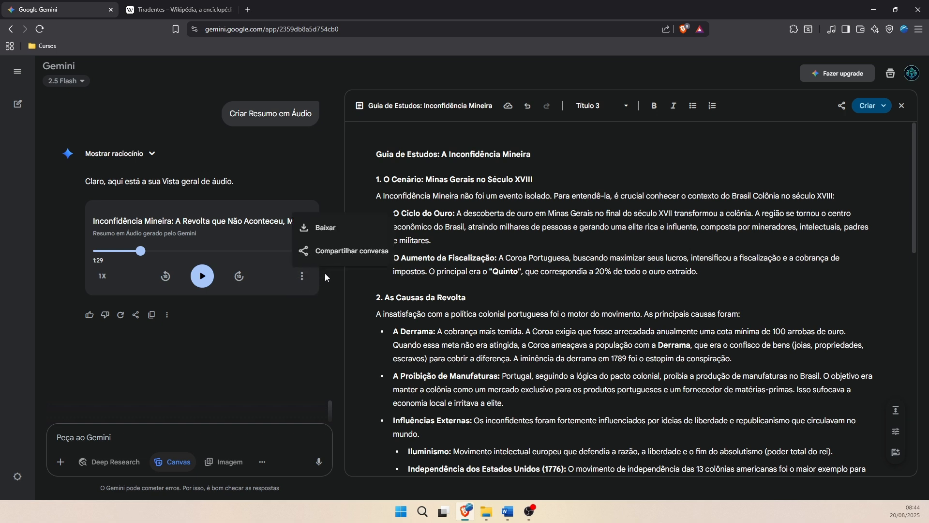
click(353, 231)
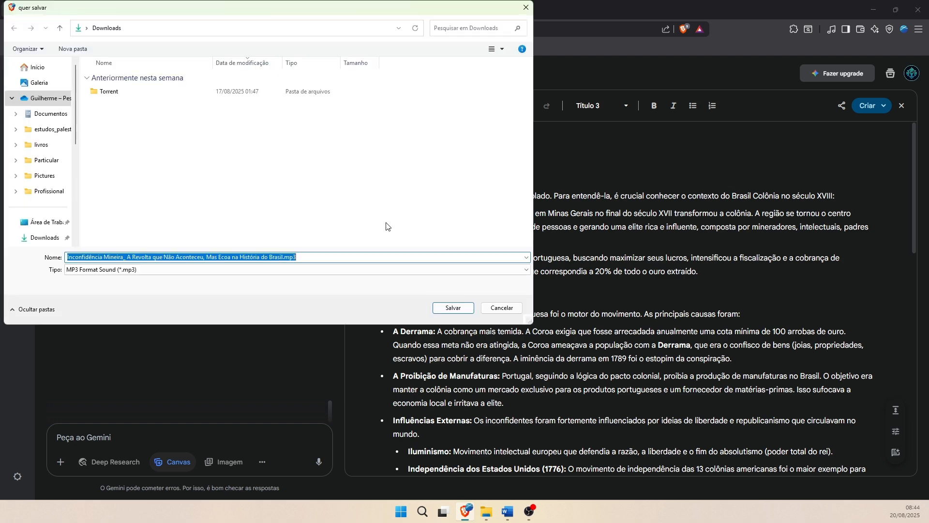
click(43, 222)
click(453, 310)
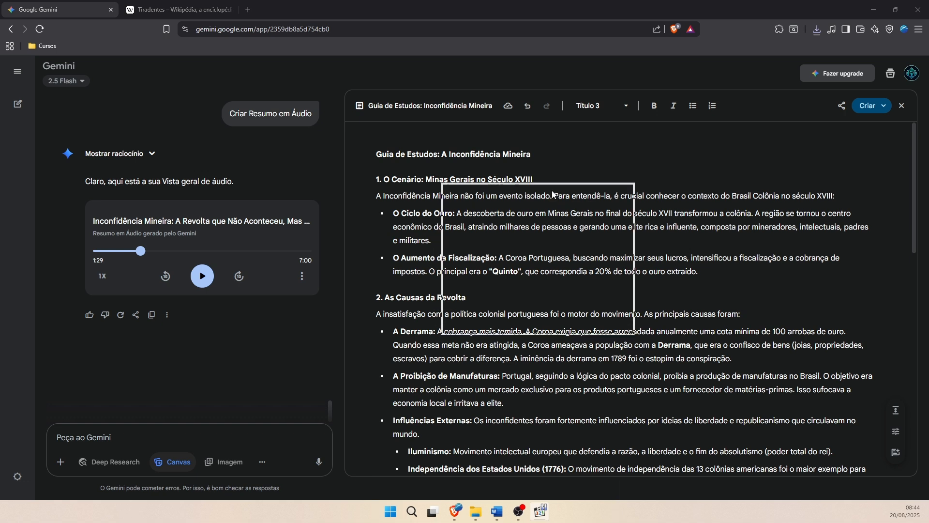
Play the downloaded MP3 in Media Player Classic, stop it, and close the player
click(450, 290)
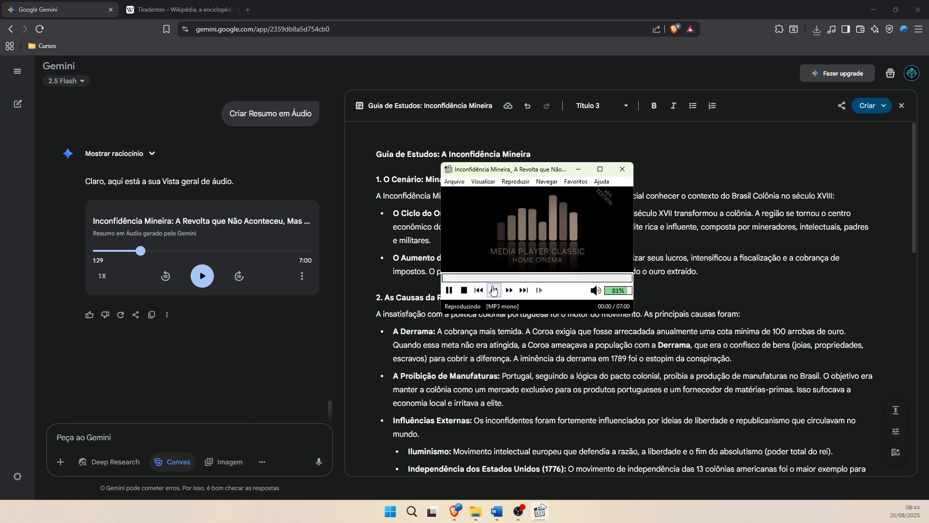
click(463, 292)
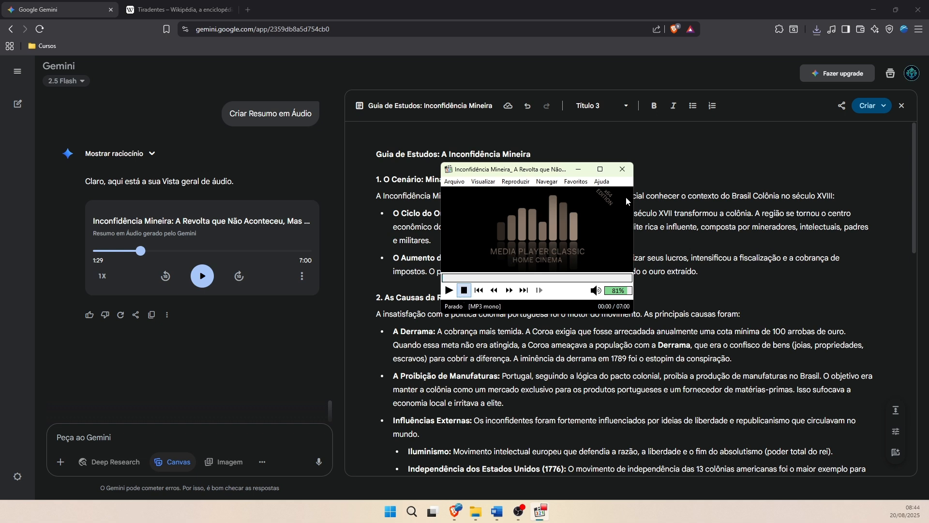
click(625, 172)
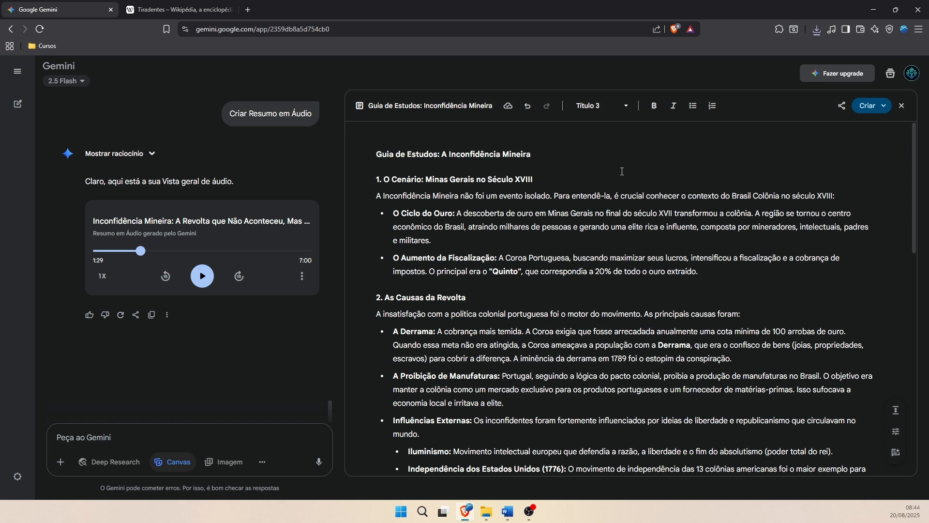
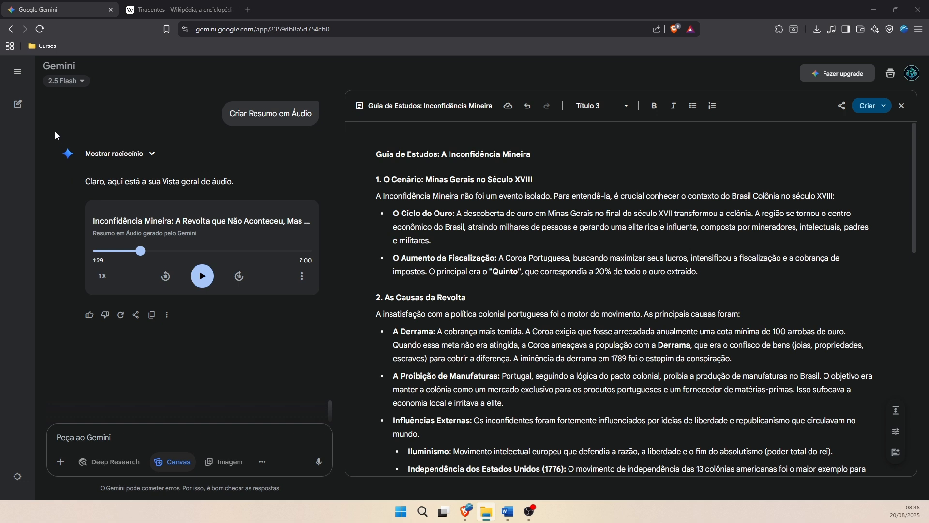
Start a new conversation, and preview dom_casmurro.pdf in Adobe Acrobat before attaching it to the prompt
mouse_move(20, 107)
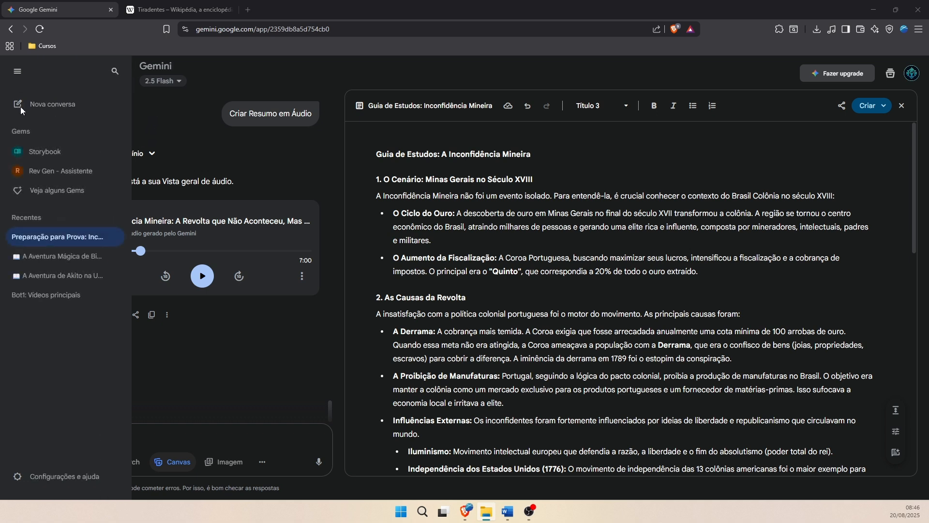
click(46, 101)
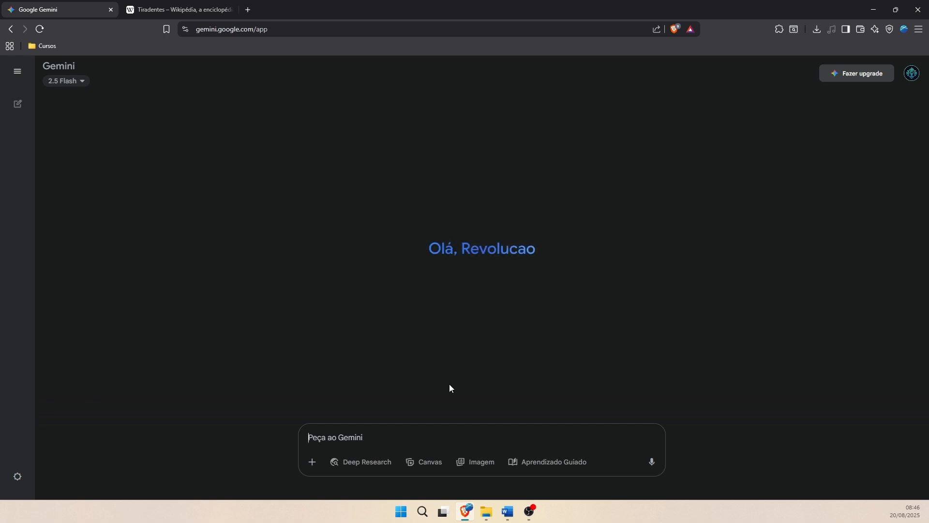
click(486, 512)
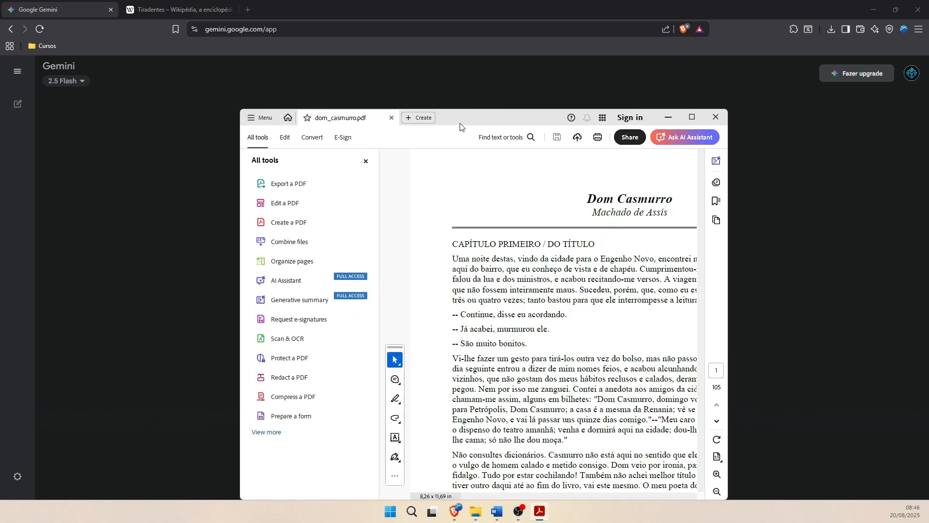
double_click(460, 123)
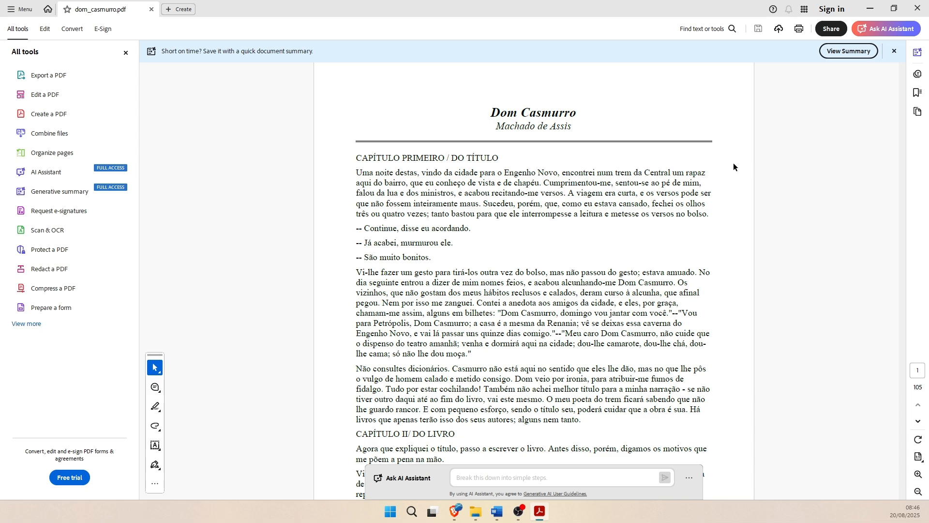
click(918, 8)
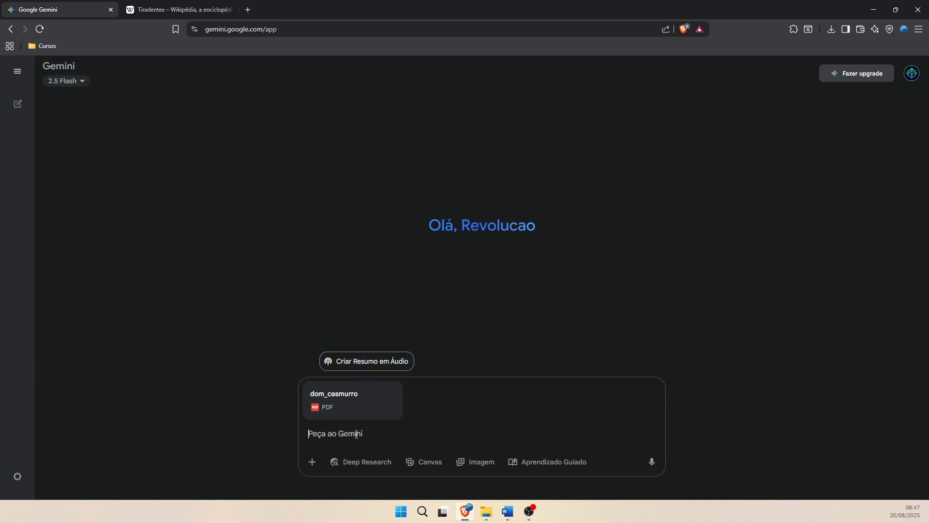
text(https://g.co/gemini/share/414a90973f0d)
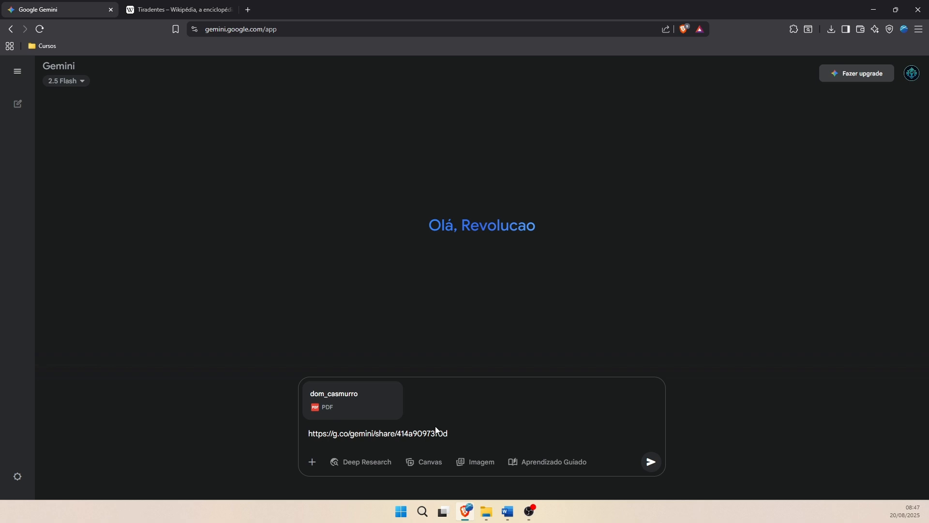
key(ctrl+a)
key(BackSpace)
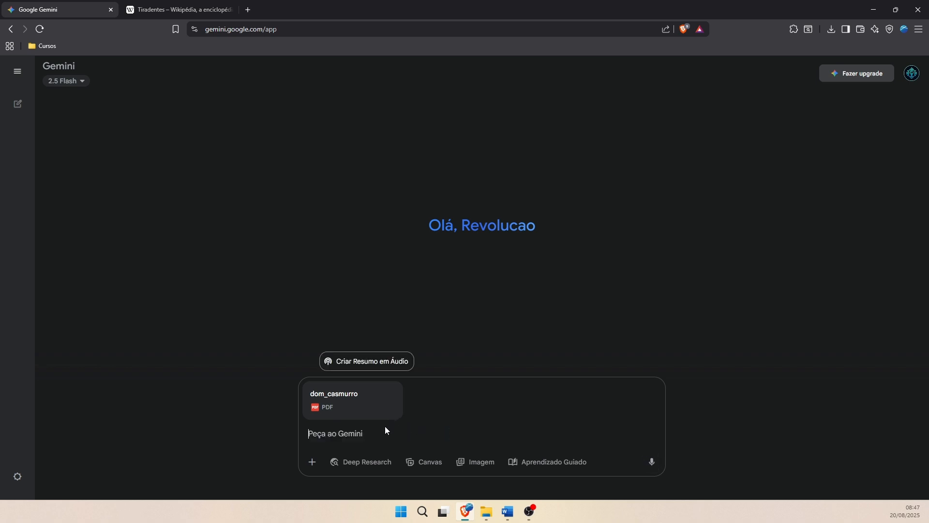
Send the Canvas request "Crie um documento com um resumo em texto sobre o pdf em anexo" with the attached PDF
text(Crie)
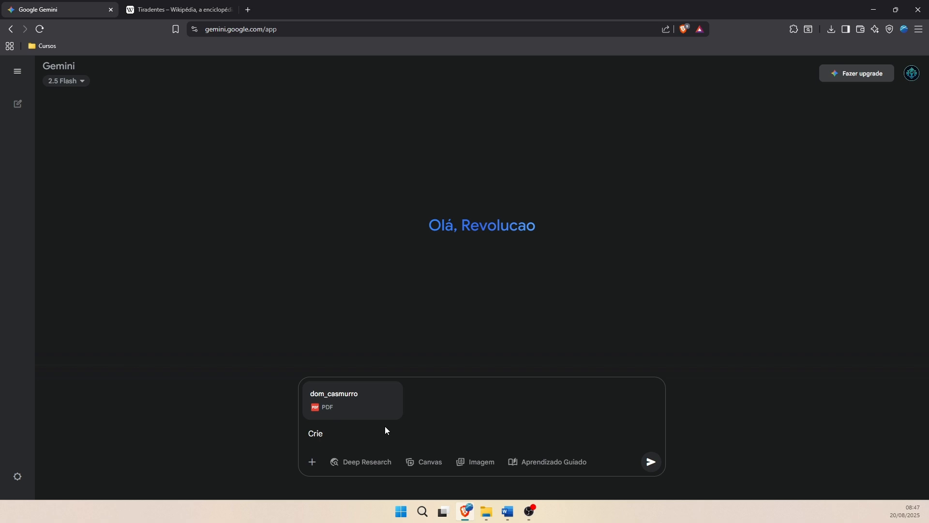
text(um documetnto em texto sobre o pdf em anexo)
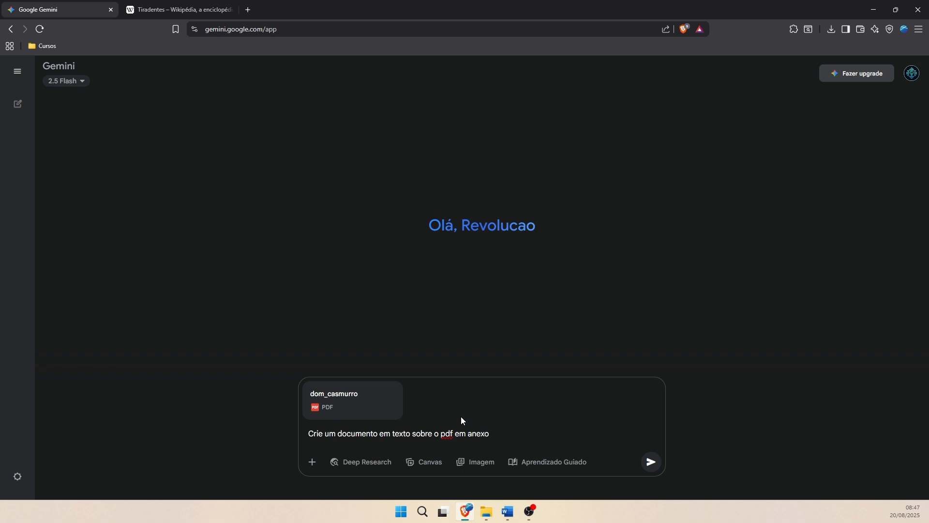
text(com um resumo)
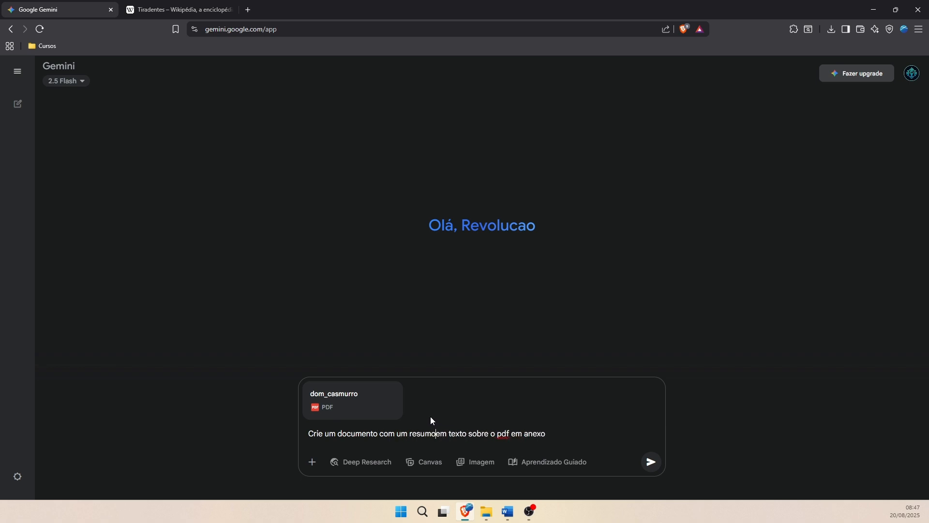
click(422, 462)
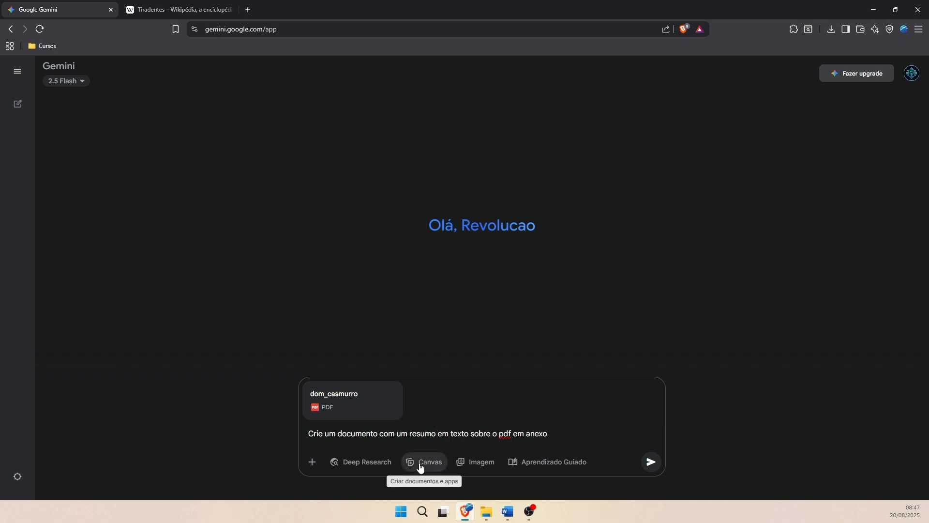
click(646, 464)
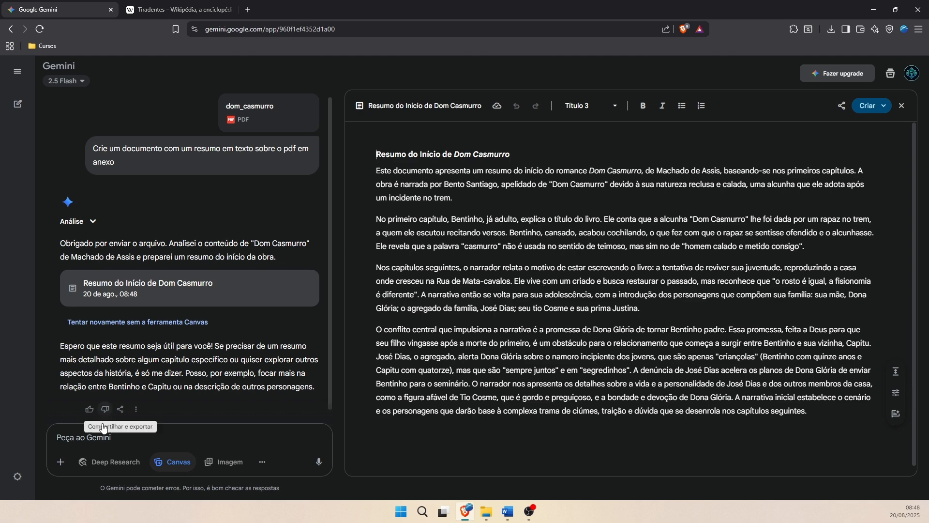
Send the Canvas request "Peço que crie um documento ainda mais detalhado com o resumo do livro em anexo" with dom_casmurro.pdf attached
click(140, 435)
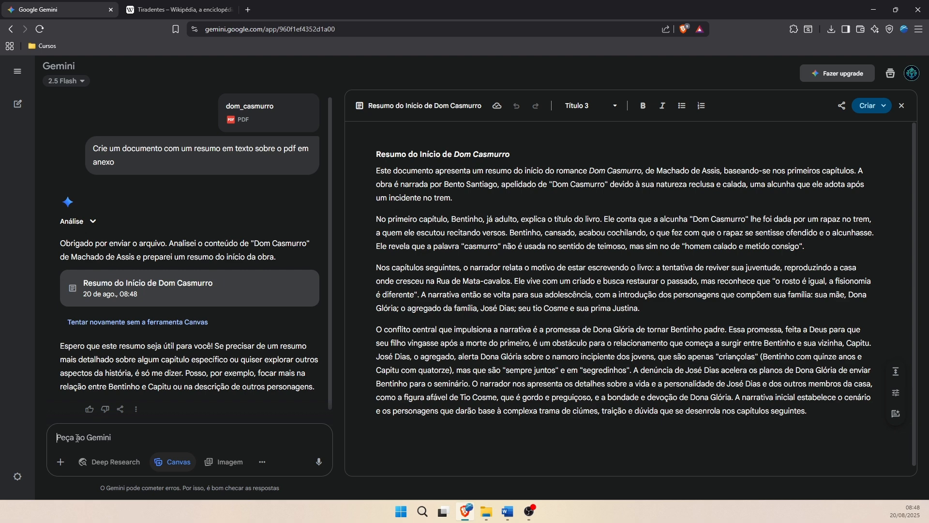
text(Peça)
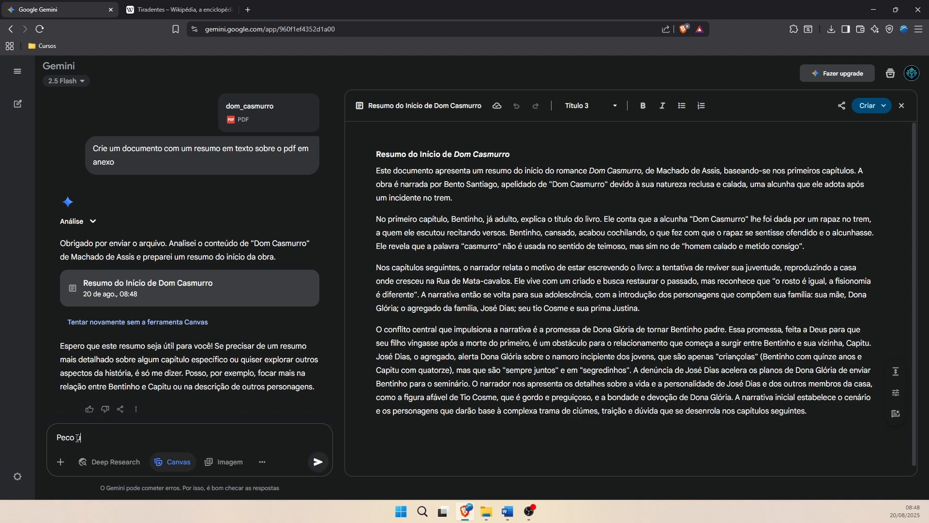
key(BackSpace)
key(BackSpace)
text(ço que crie um documento ainda mais detalhad)
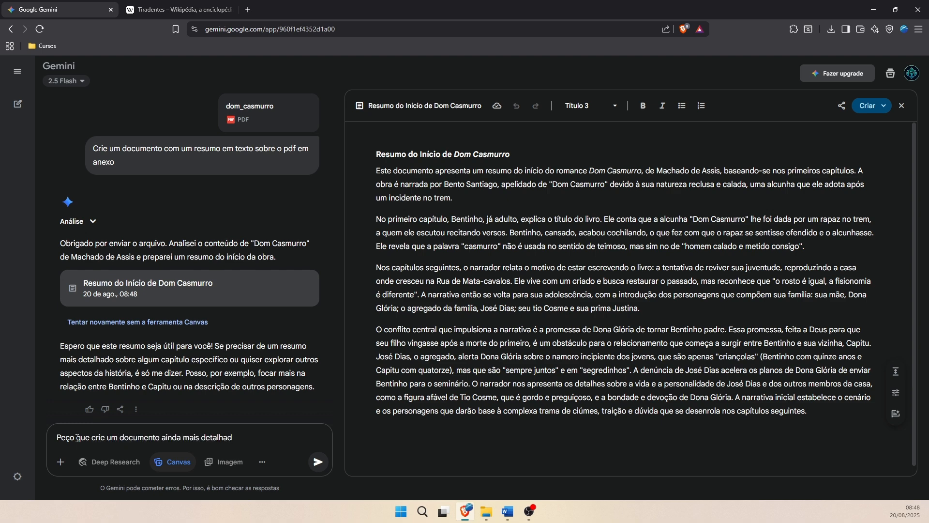
text(o com o resumo do livro em anexo)
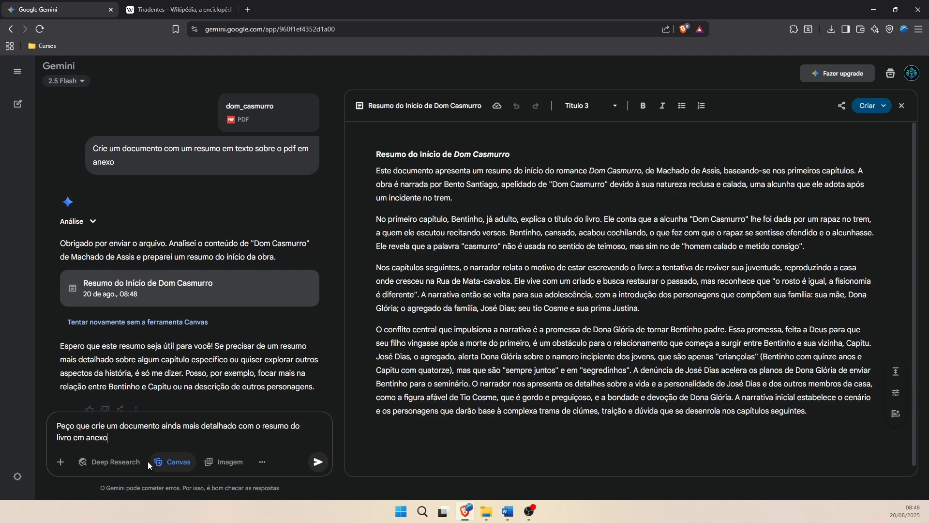
key(alt+Tab)
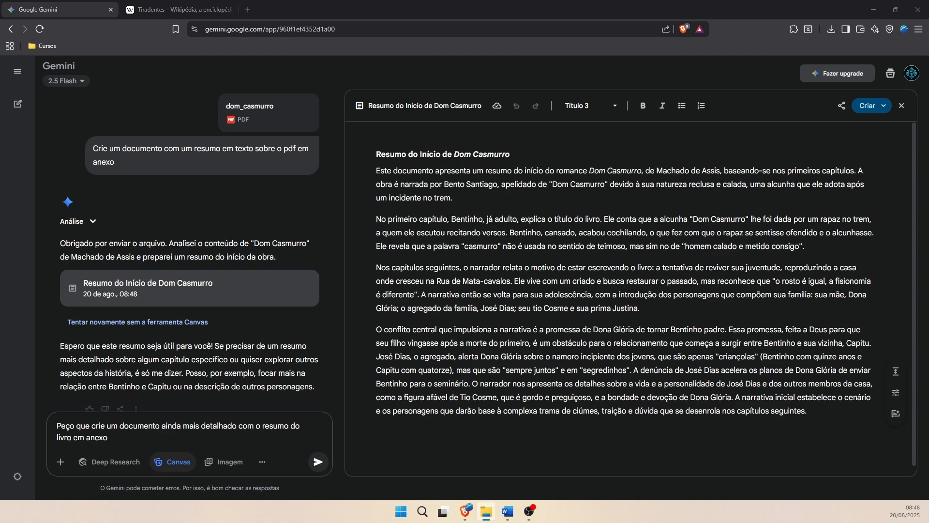
drag(0, 454, 154, 447)
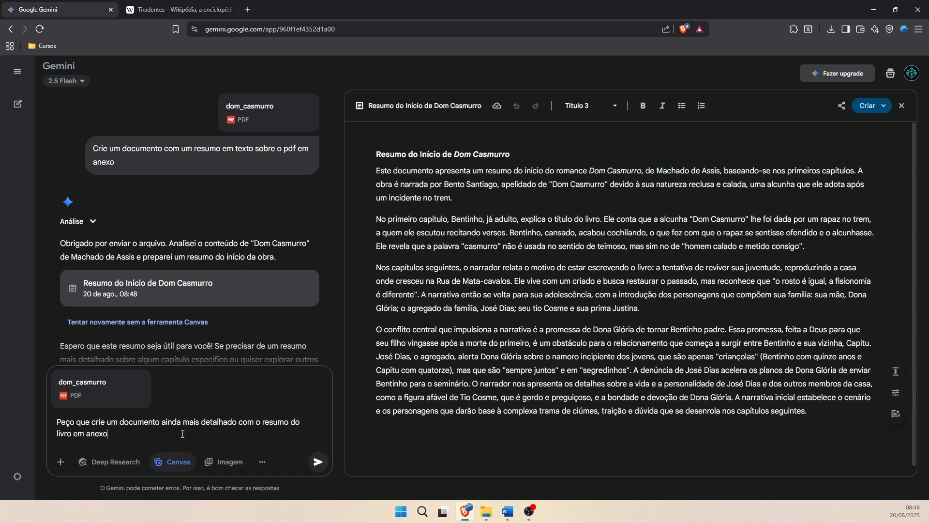
click(318, 462)
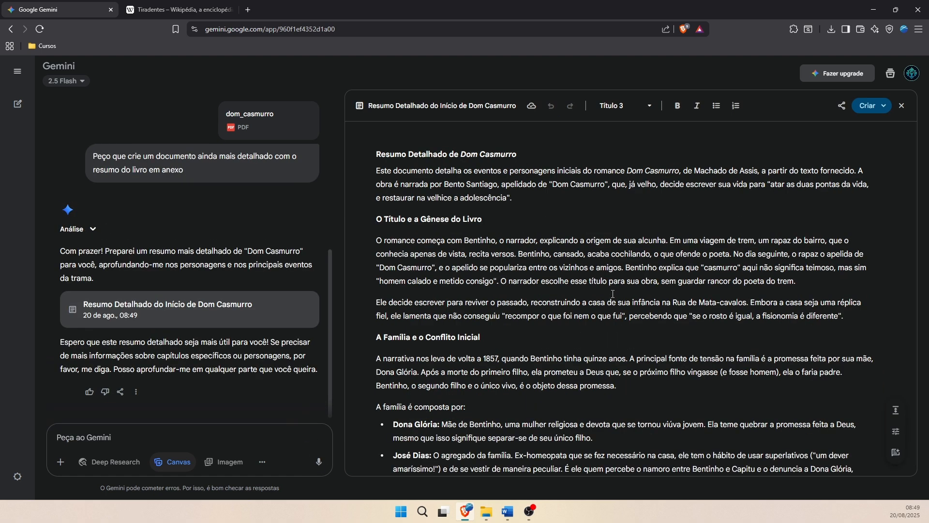
Look through the detailed Dom Casmurro summary document and create a Resumo em Áudio from it
scroll(612, 294, down, 5)
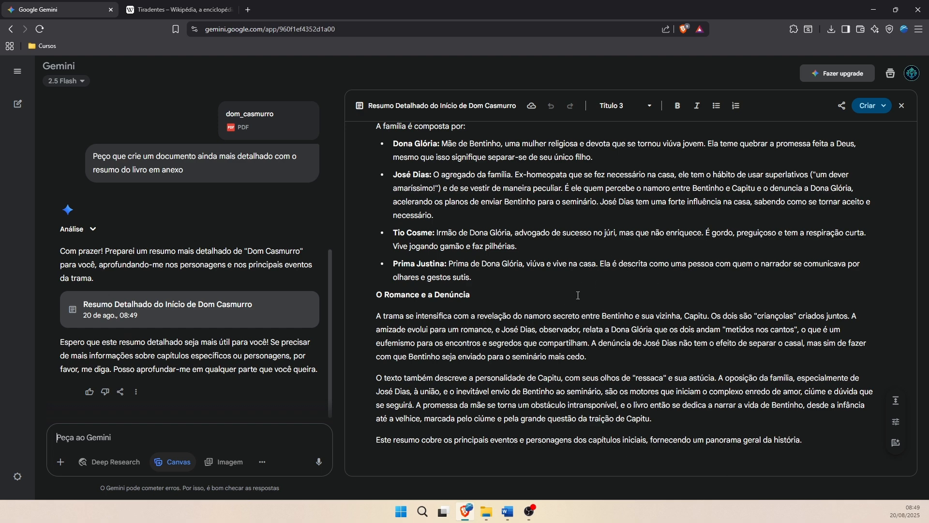
scroll(578, 293, up, 5)
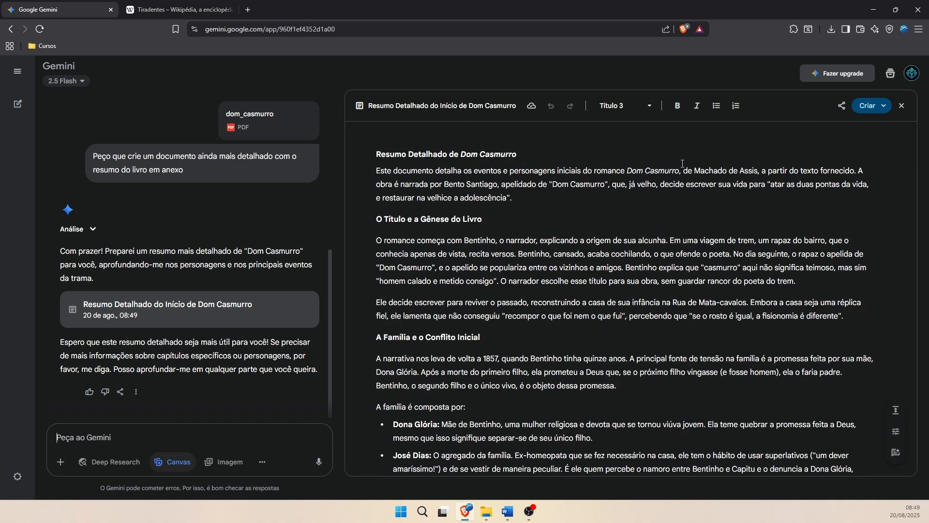
click(882, 105)
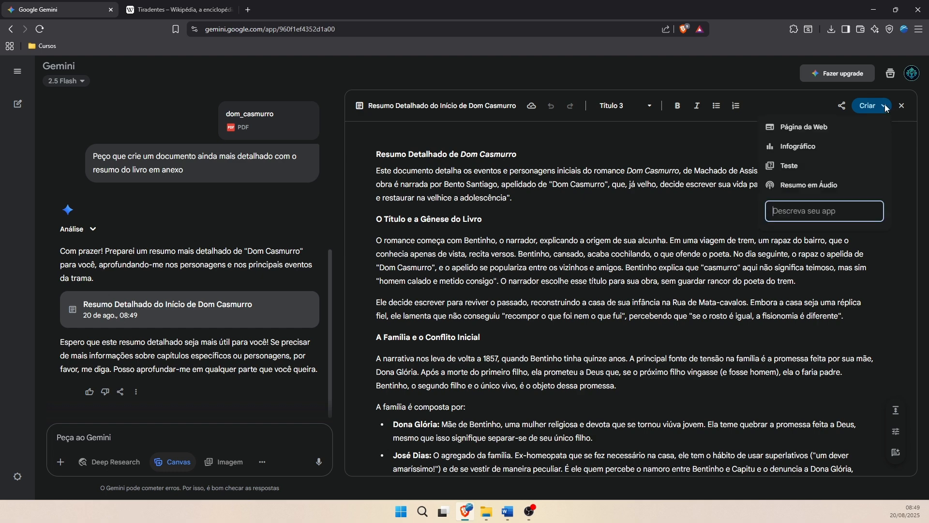
click(829, 186)
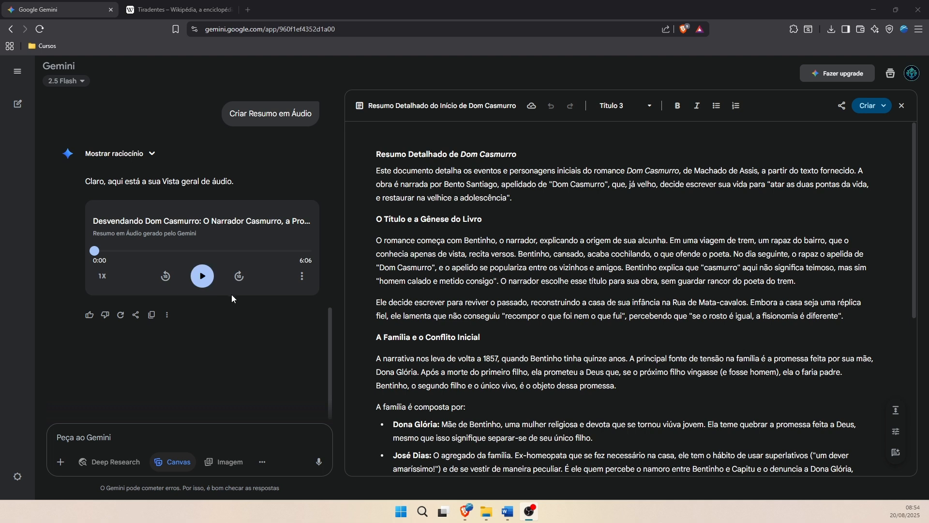
Play the generated Dom Casmurro audio summary, skip ahead to about 1:34, and pause playback
click(205, 278)
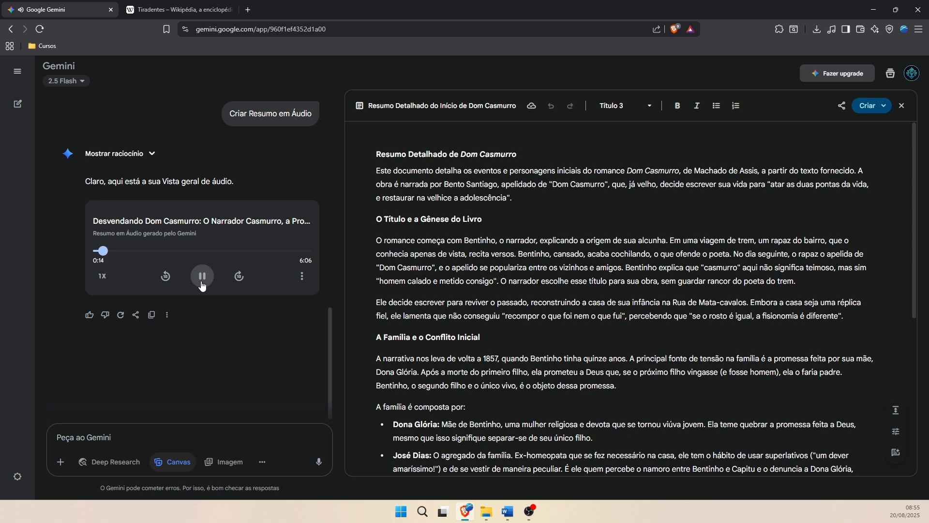
click(150, 250)
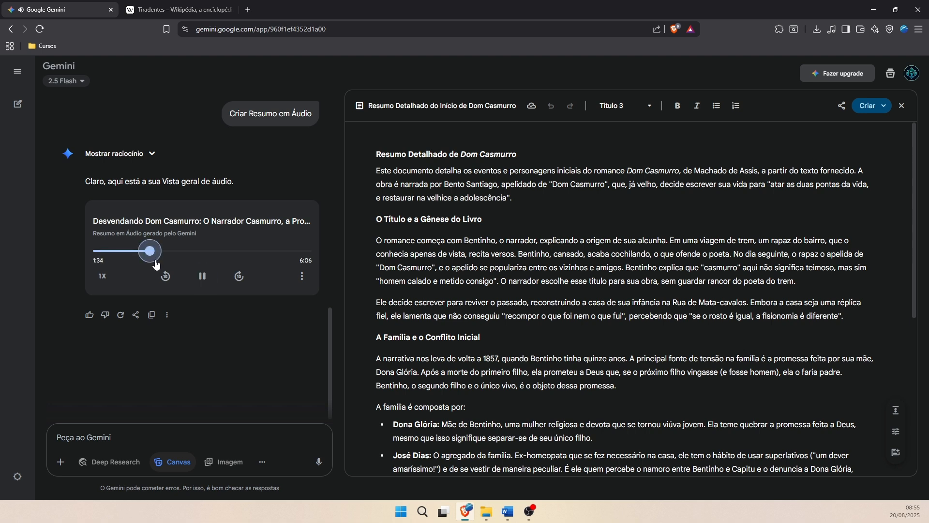
click(202, 281)
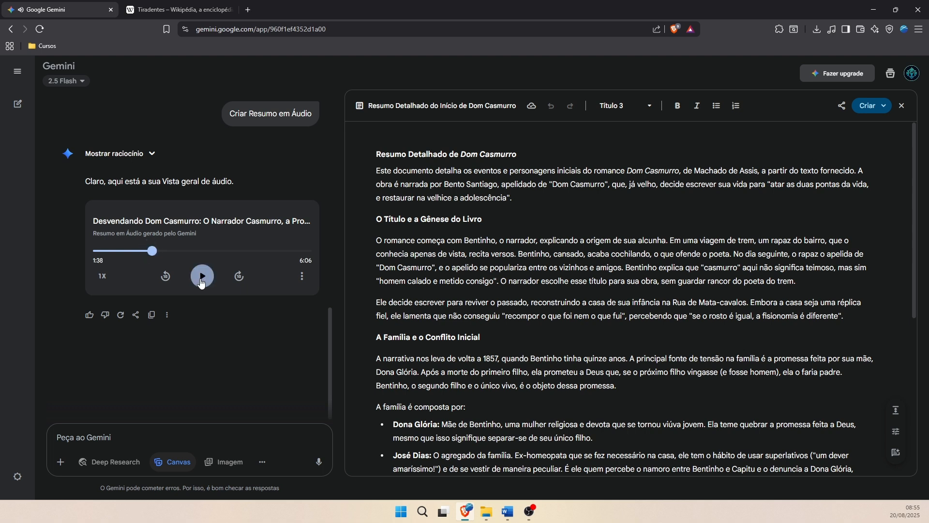